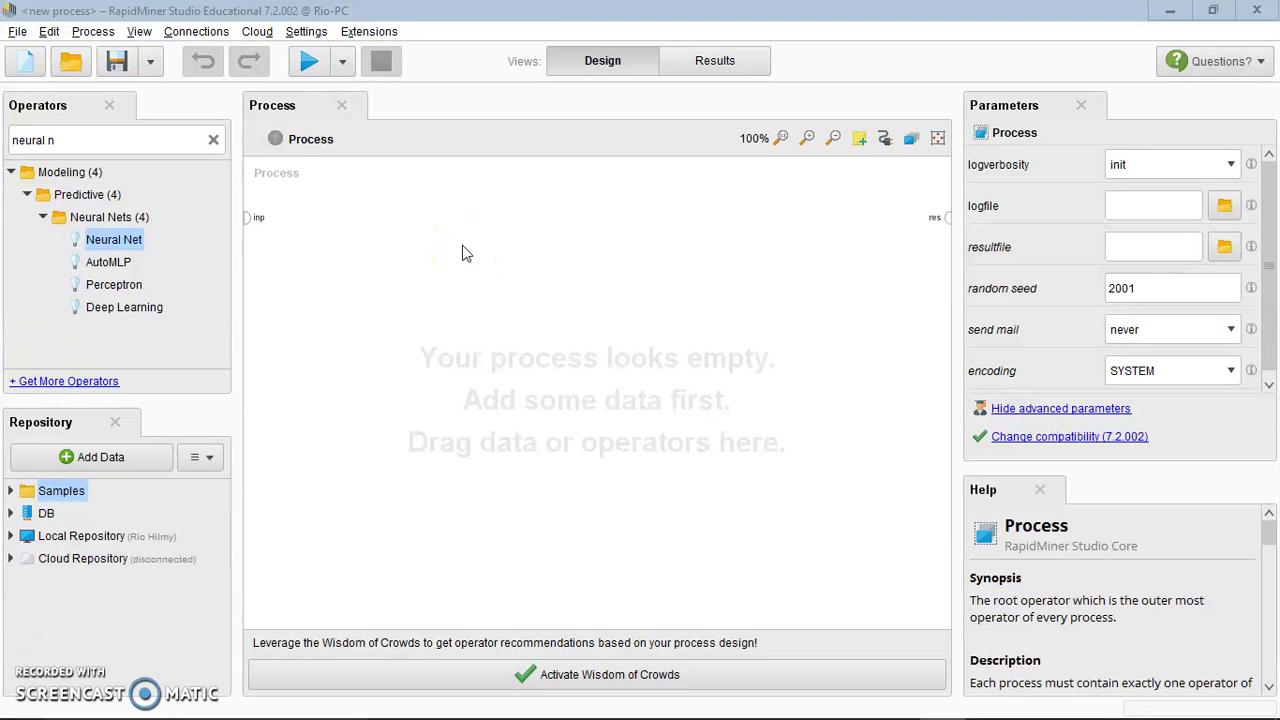
Try dragging a Neural Net into the empty process, then expand the Samples repository folder
{"action": "left_click", "coordinate": [472, 239]}
{"action": "left_click_drag", "start_coordinate": [118, 240], "coordinate": [185, 250]}
{"action": "left_click_drag", "start_coordinate": [72, 308], "coordinate": [17, 504]}
{"action": "left_click", "coordinate": [9, 494]}
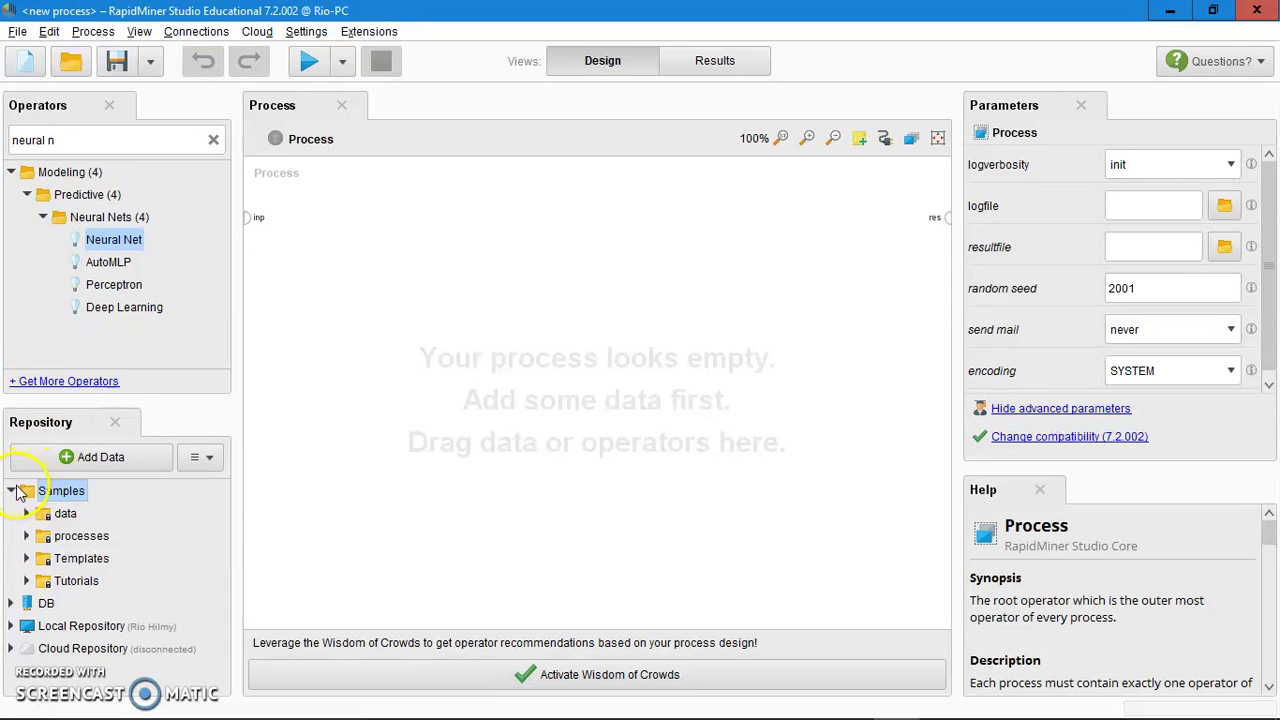
Add the Iris dataset from Samples > data as a Retrieve Iris operator and clear the search
{"action": "double_click", "coordinate": [34, 516]}
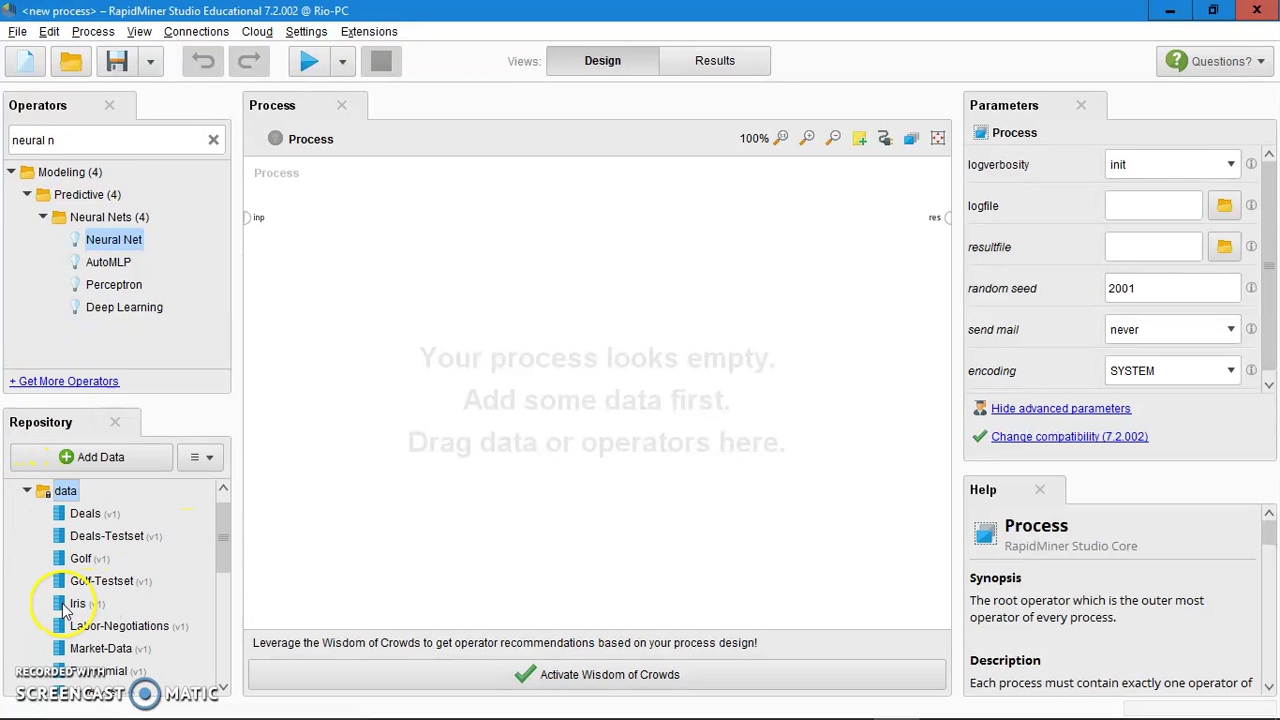
{"action": "left_click_drag", "start_coordinate": [62, 612], "coordinate": [312, 230]}
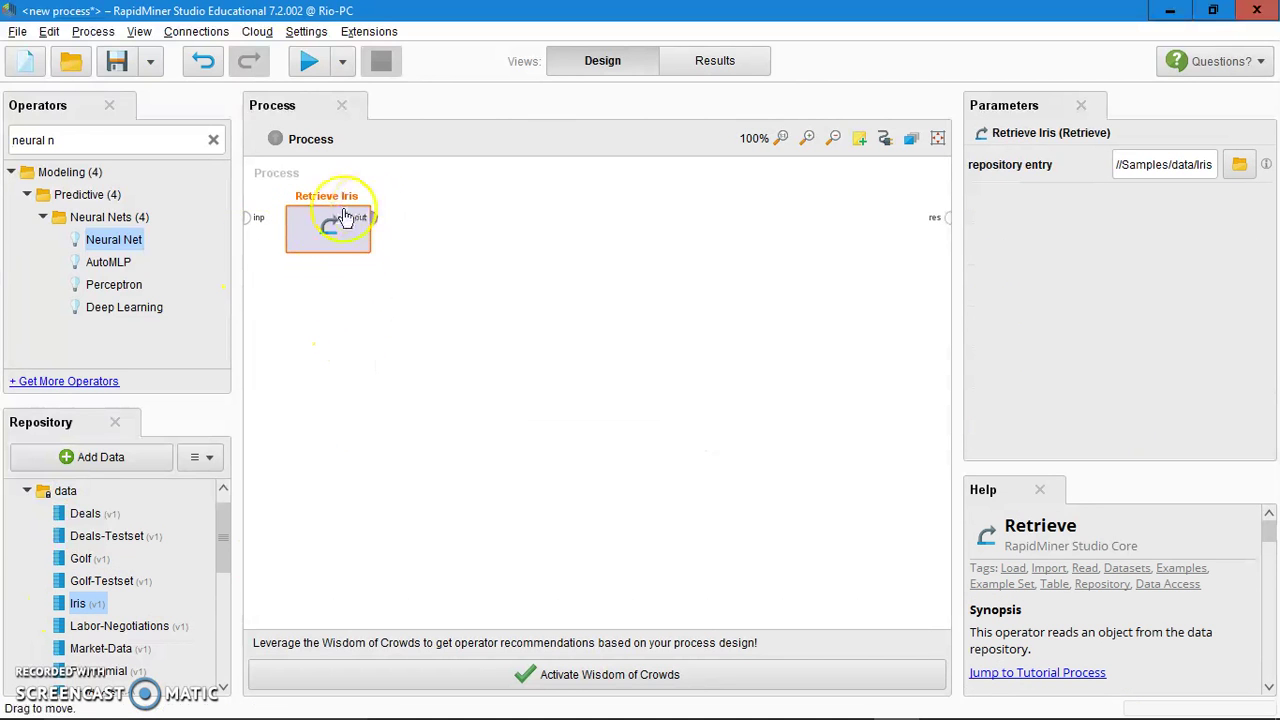
{"action": "left_click", "coordinate": [210, 139]}
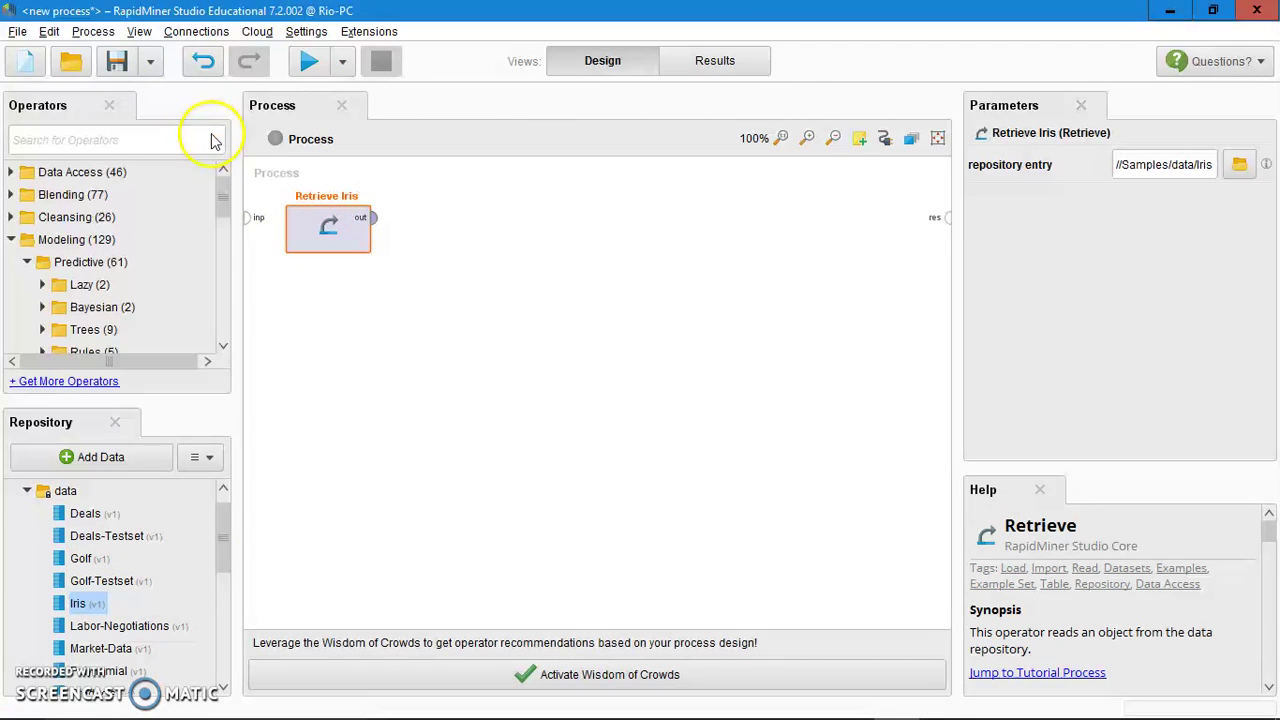
{"action": "left_click", "coordinate": [540, 305]}
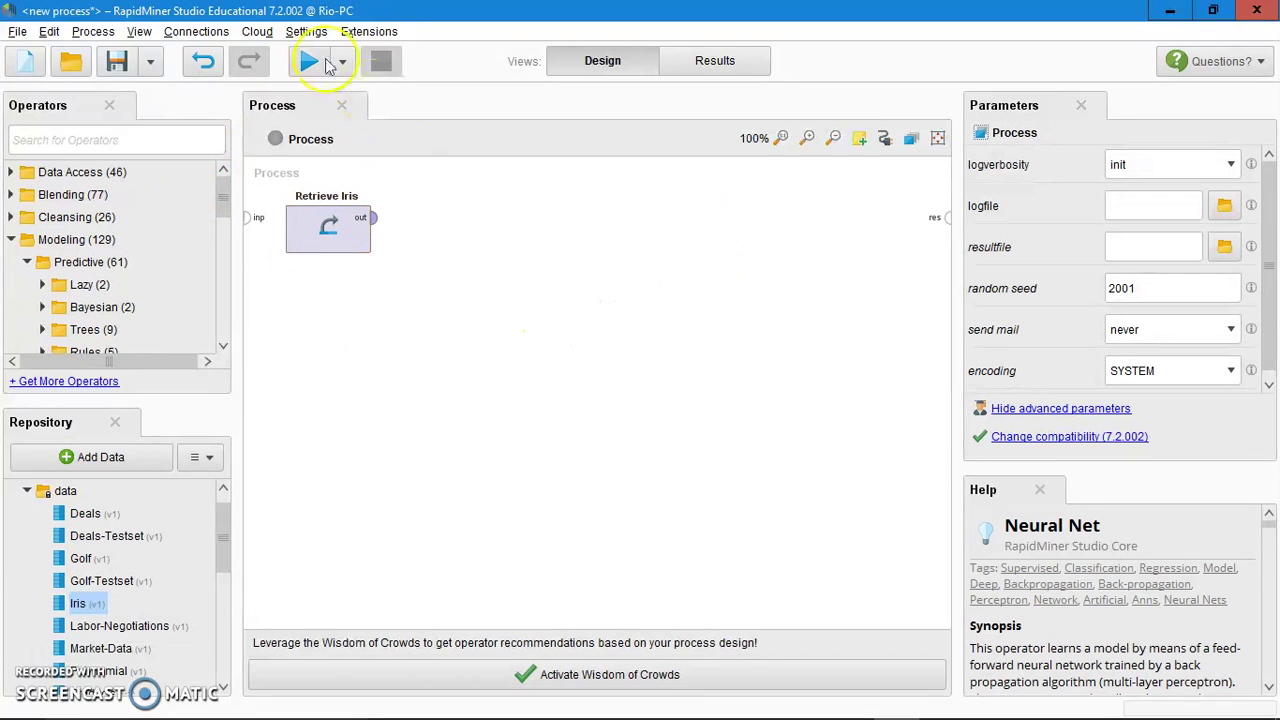
Insert a Nominal X-Validation building block into the process
{"action": "left_click", "coordinate": [55, 35]}
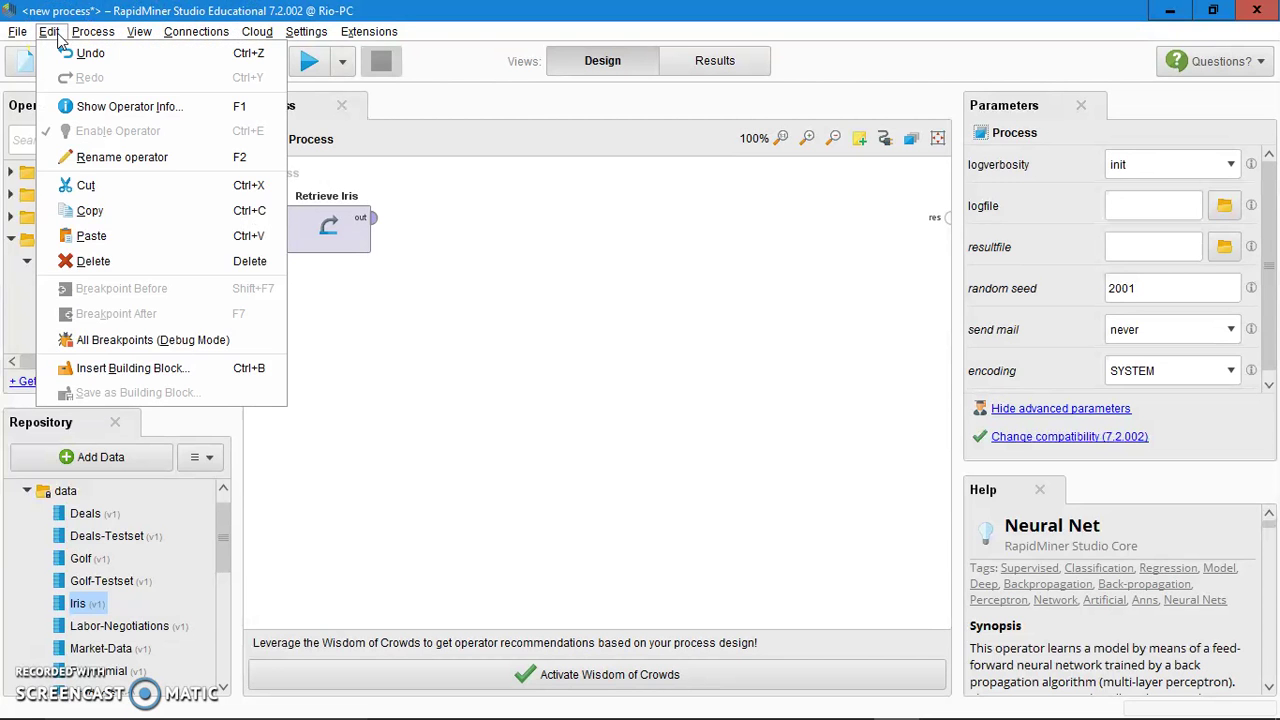
{"action": "left_click", "coordinate": [118, 370]}
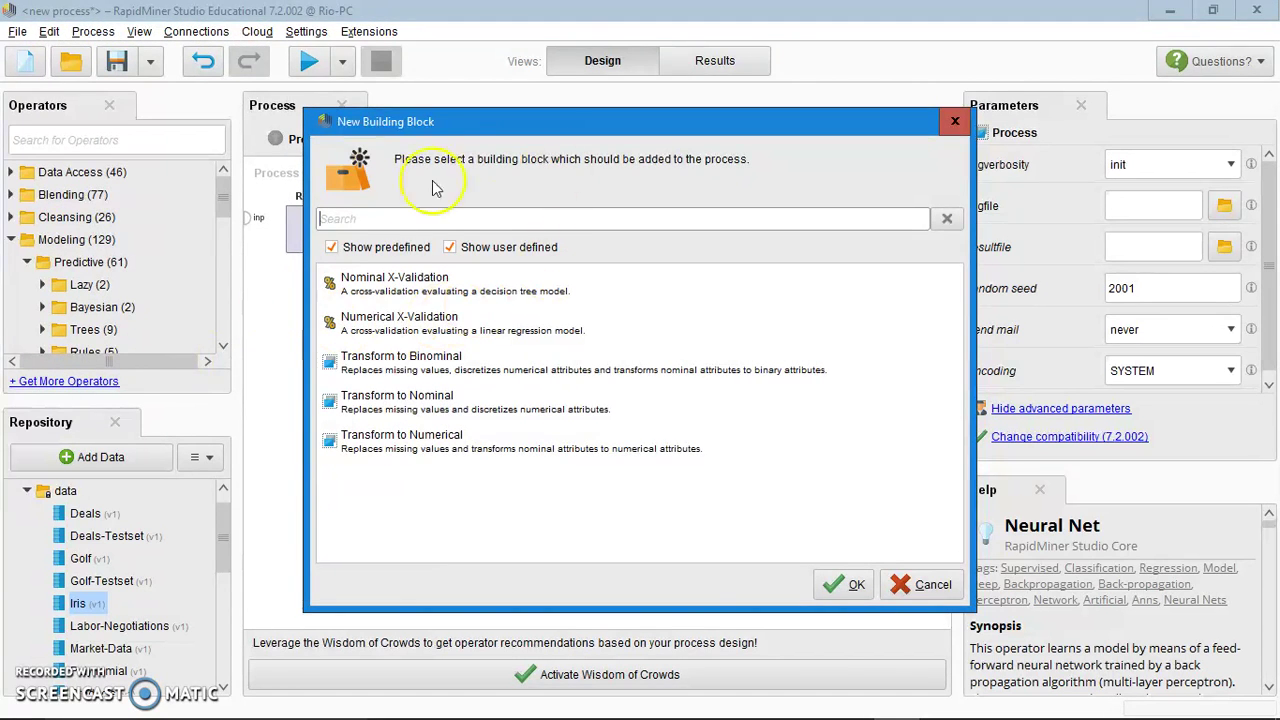
{"action": "left_click", "coordinate": [410, 289]}
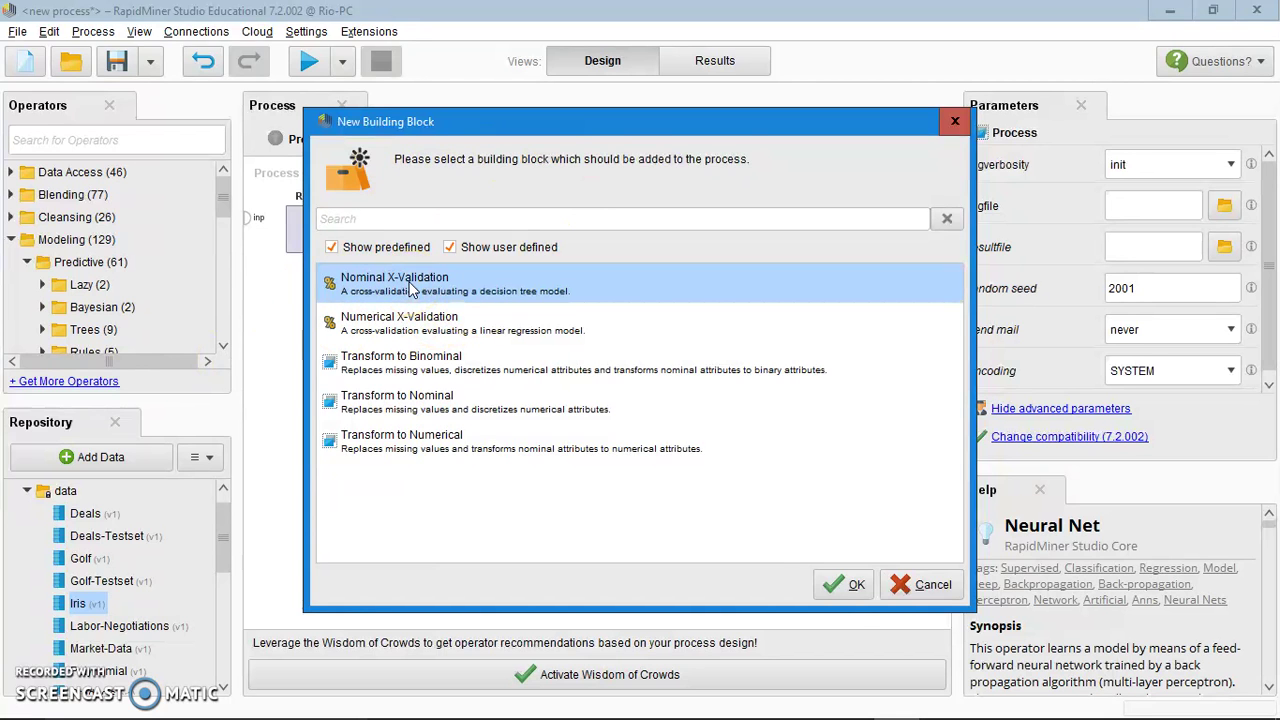
{"action": "left_click", "coordinate": [850, 584]}
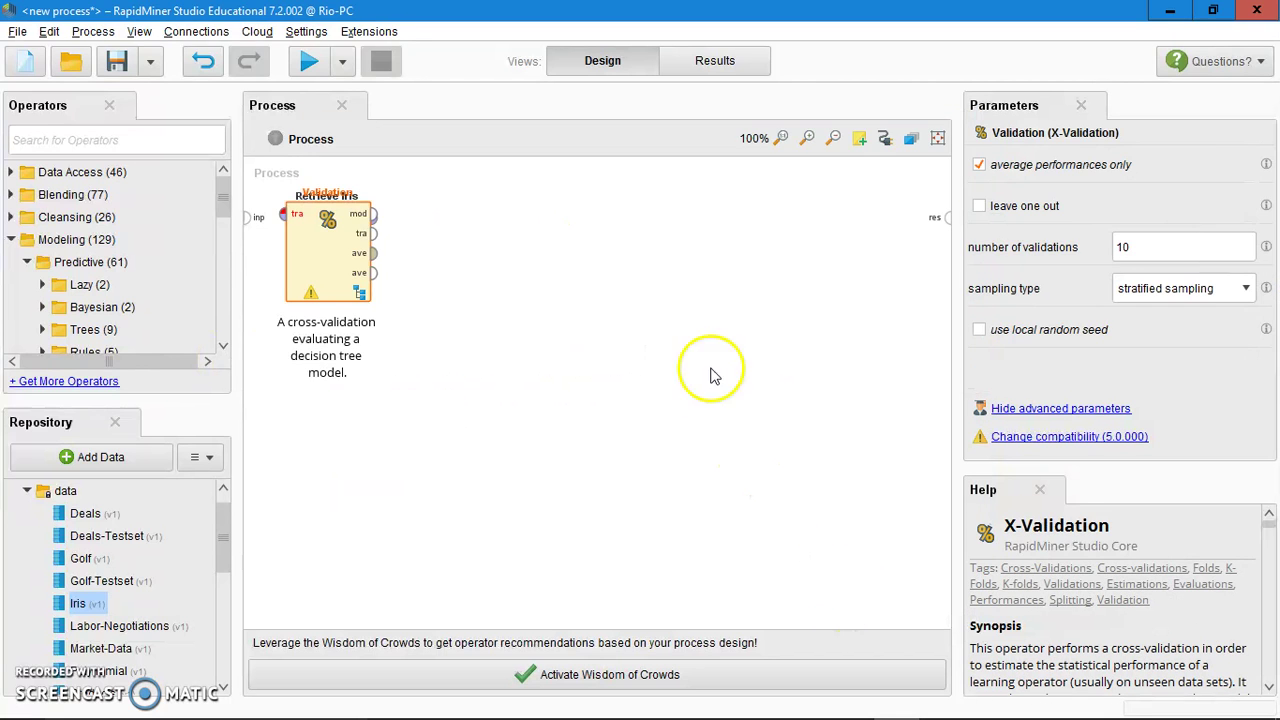
Place Validation beside Retrieve Iris and connect the Iris output to its training input
{"action": "left_click_drag", "start_coordinate": [345, 258], "coordinate": [476, 260]}
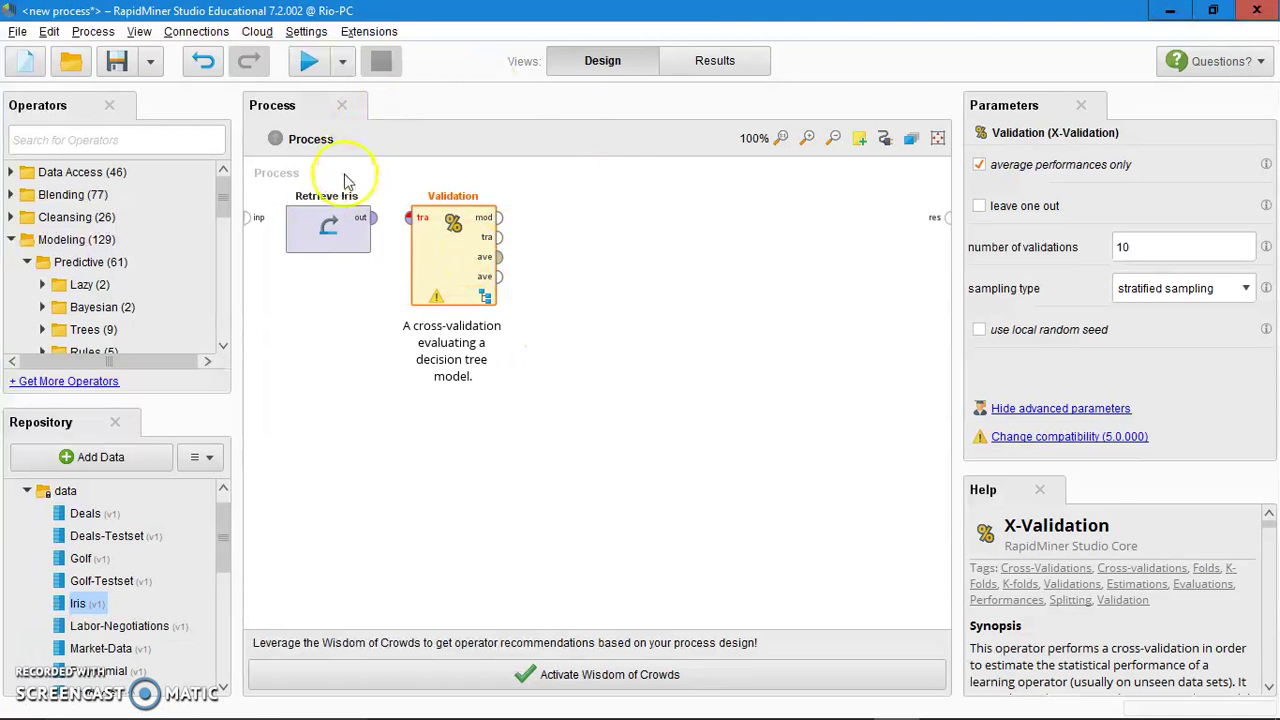
{"action": "left_click_drag", "start_coordinate": [372, 218], "coordinate": [407, 224]}
{"action": "mouse_move", "coordinate": [381, 232]}
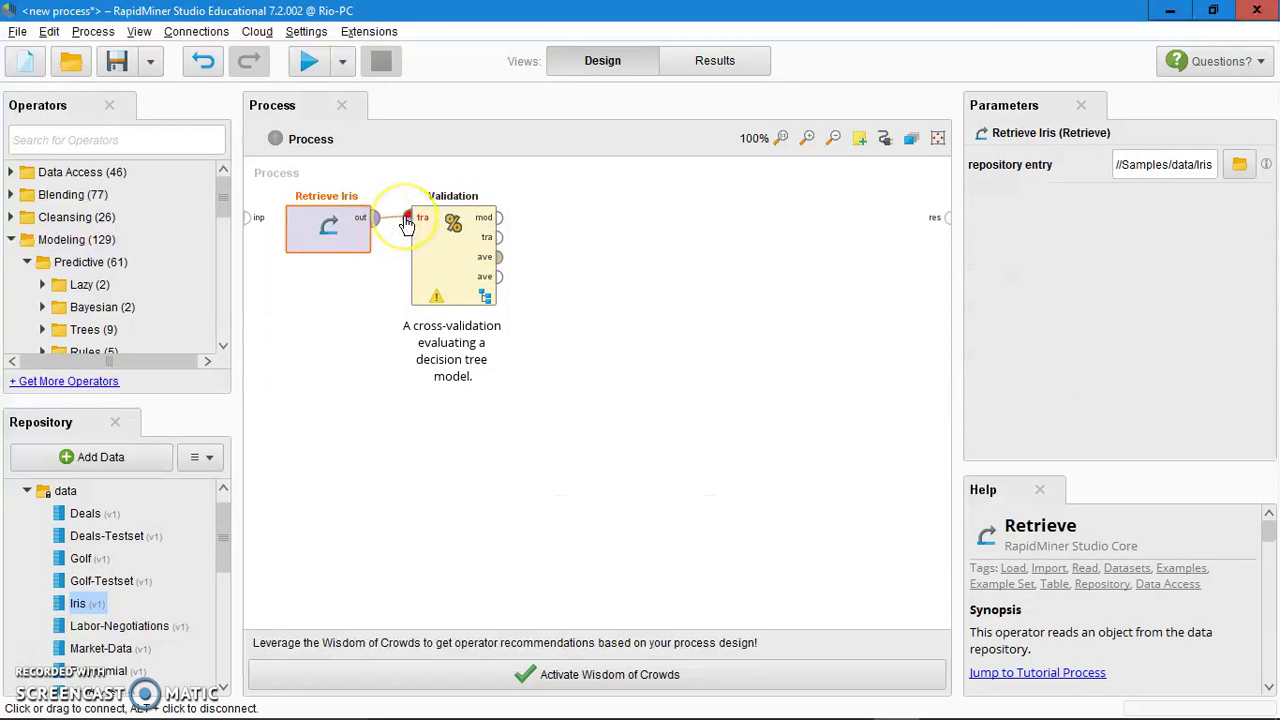
{"action": "left_click", "coordinate": [415, 262]}
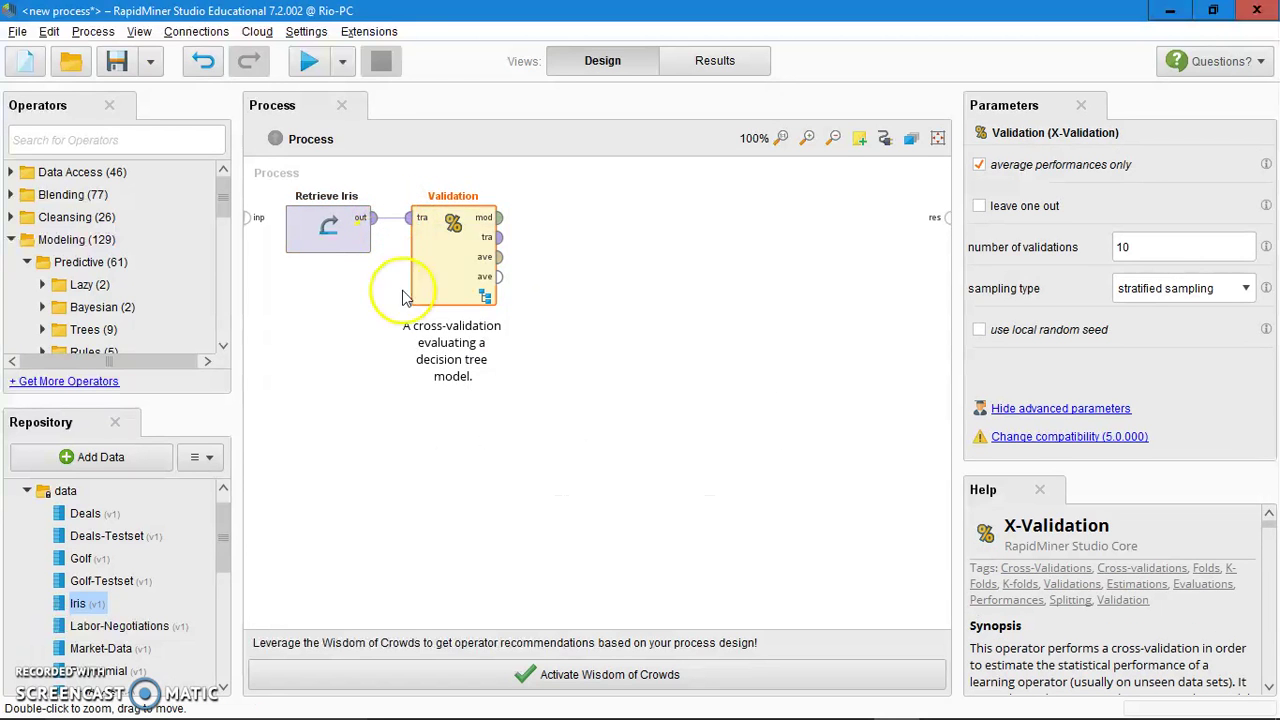
Inside Validation, replace the Decision Tree with a Neural Net in the Training area
{"action": "double_click", "coordinate": [460, 247]}
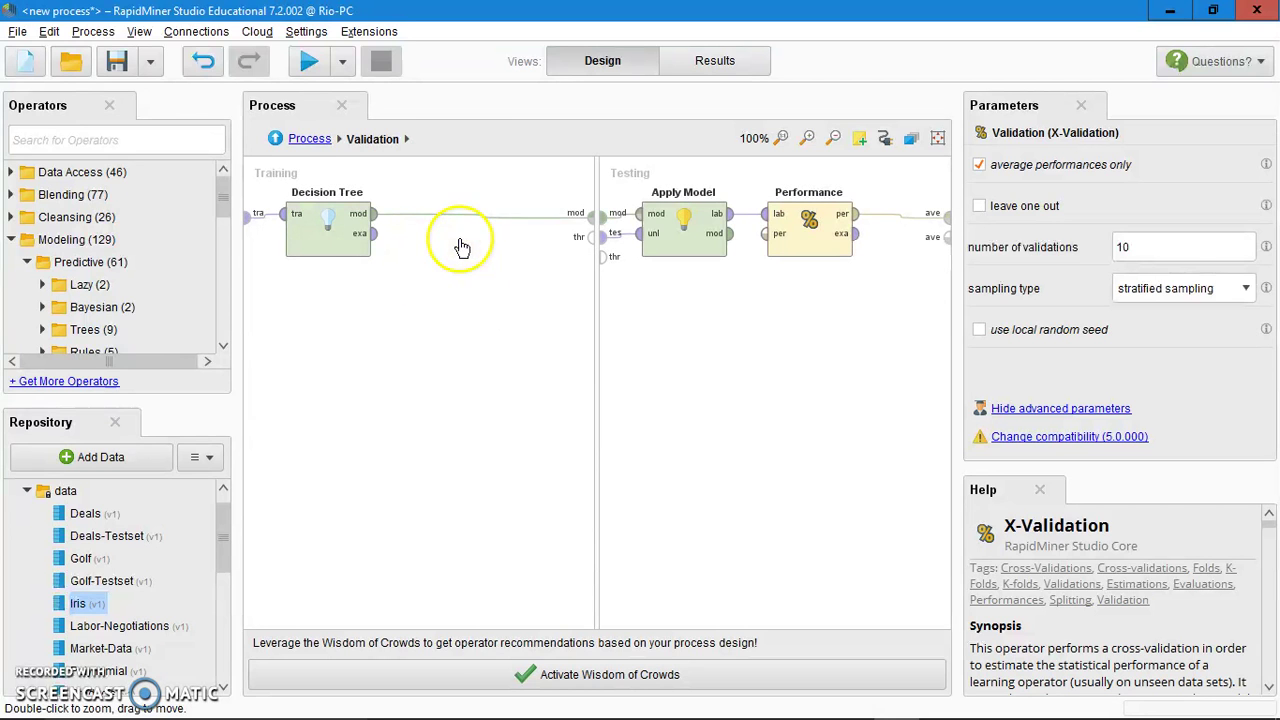
{"action": "left_click", "coordinate": [345, 222]}
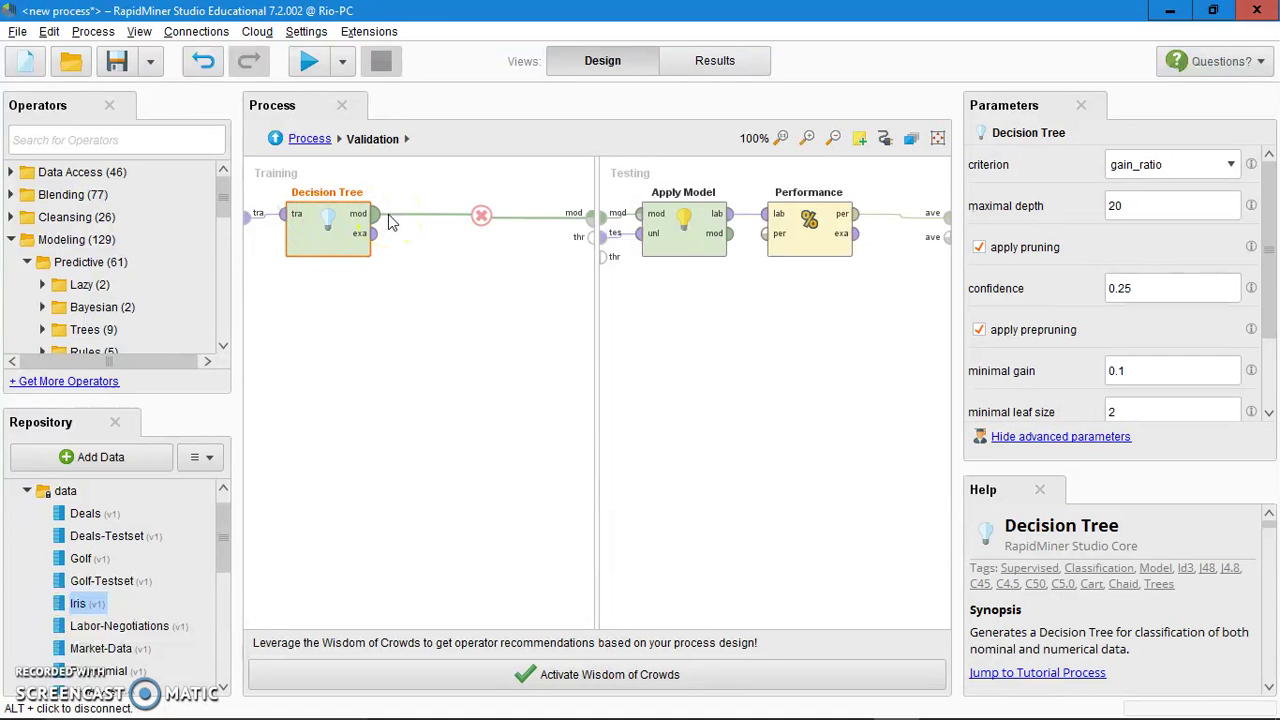
{"action": "key", "text": "Delete"}
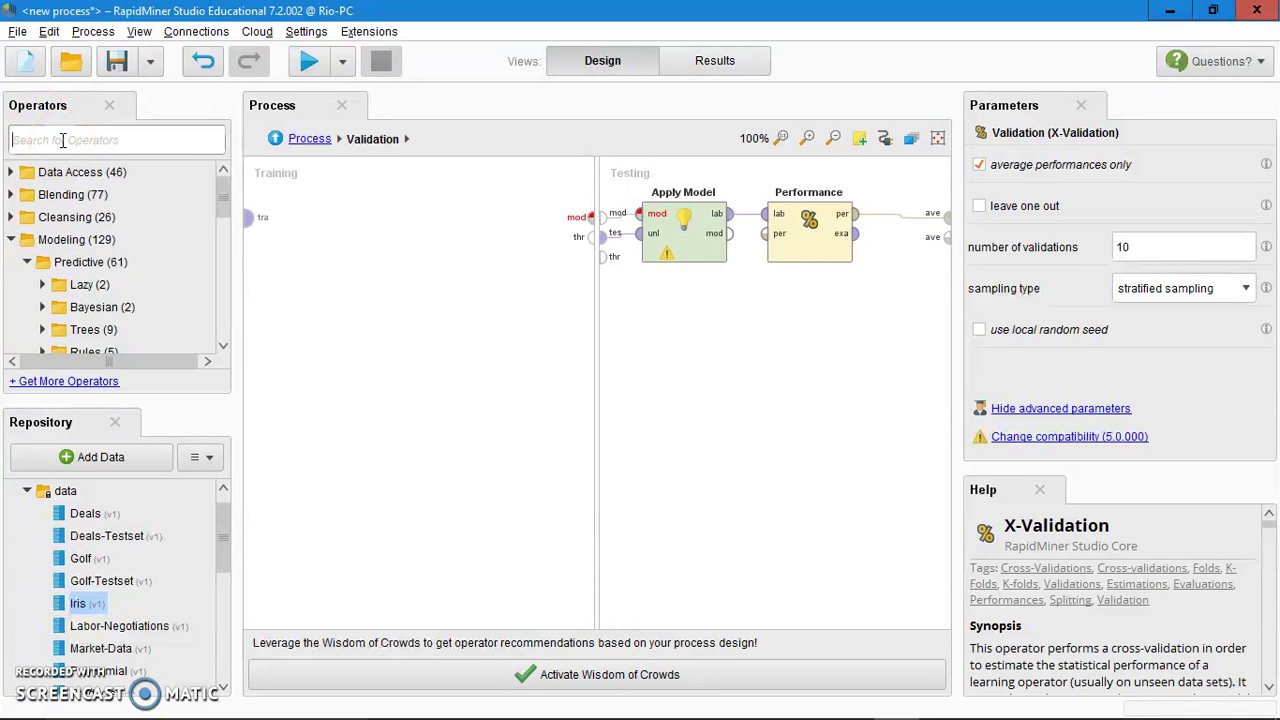
{"action": "type", "text": "neura"}
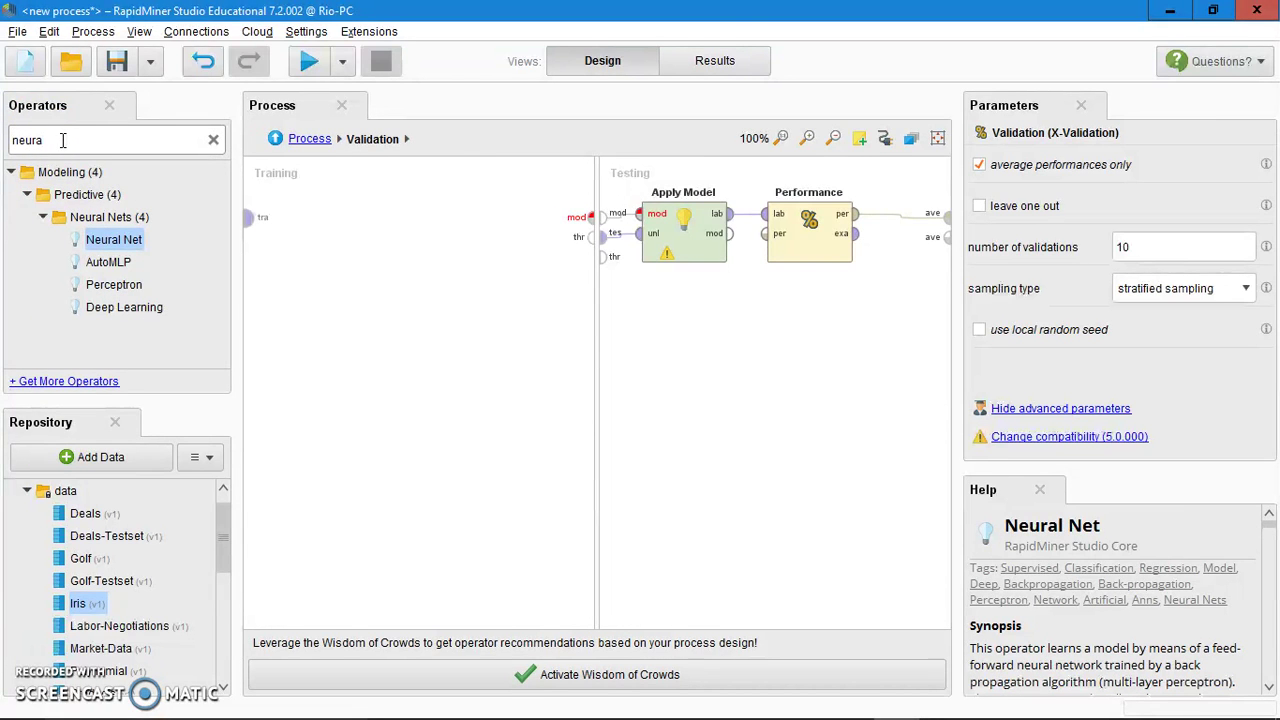
{"action": "left_click_drag", "start_coordinate": [90, 236], "coordinate": [344, 234]}
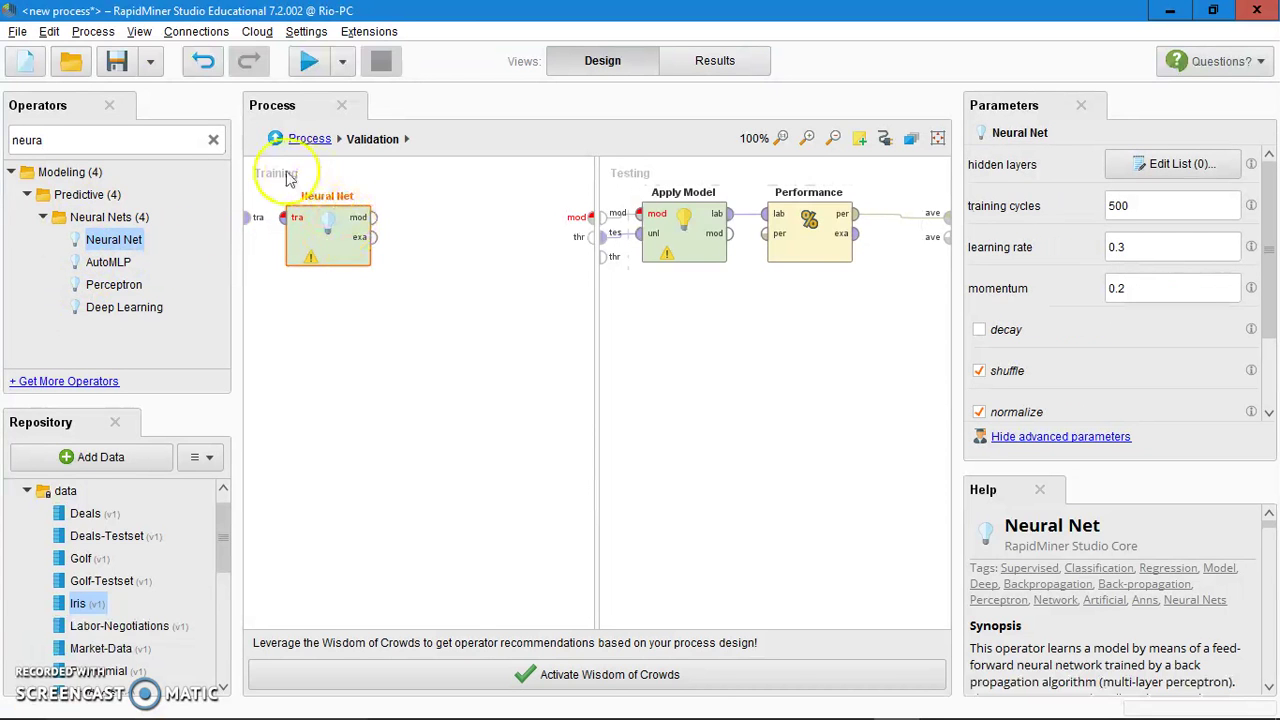
{"action": "left_click", "coordinate": [213, 140]}
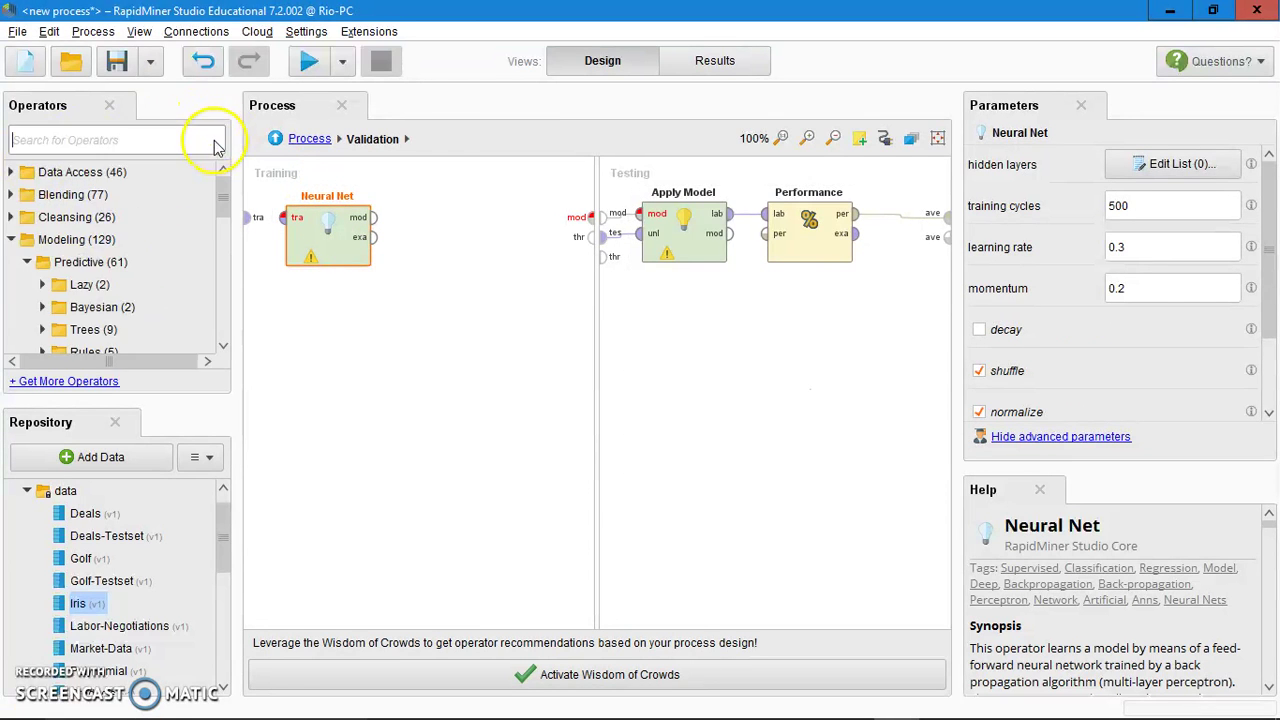
Wire the training data into Neural Net and its model to the Training output
{"action": "left_click", "coordinate": [255, 235]}
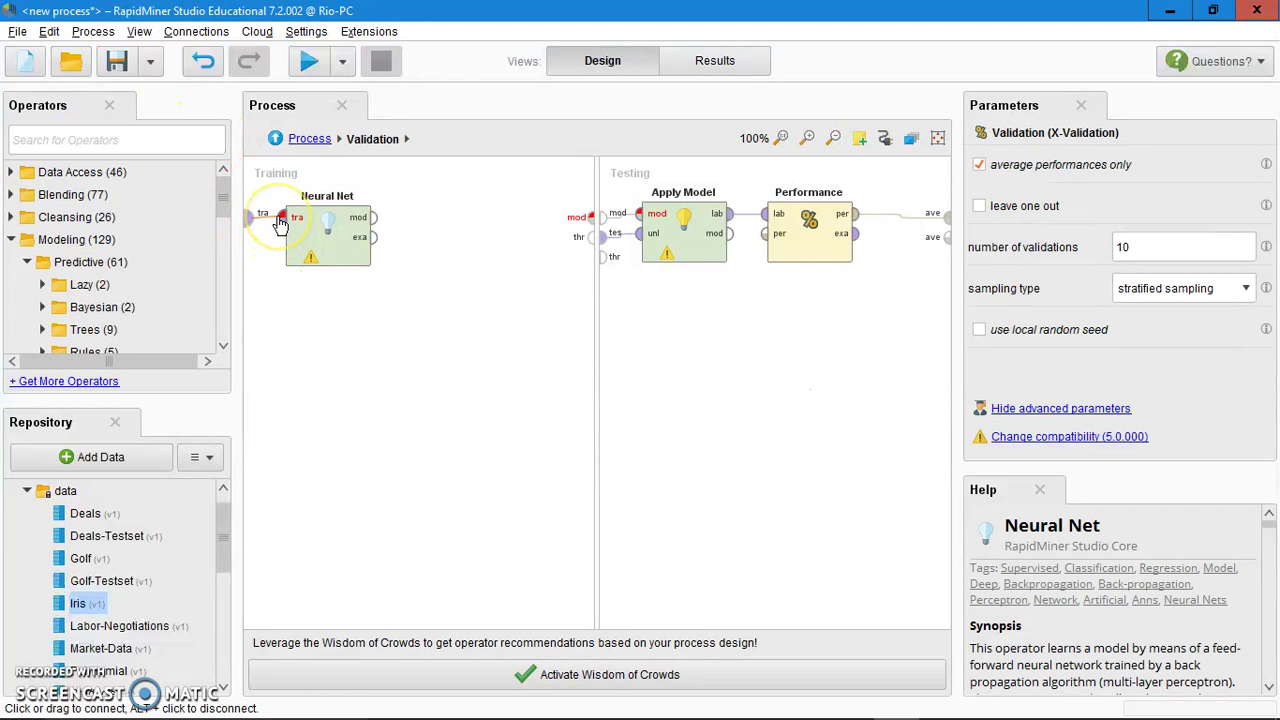
{"action": "left_click", "coordinate": [281, 219]}
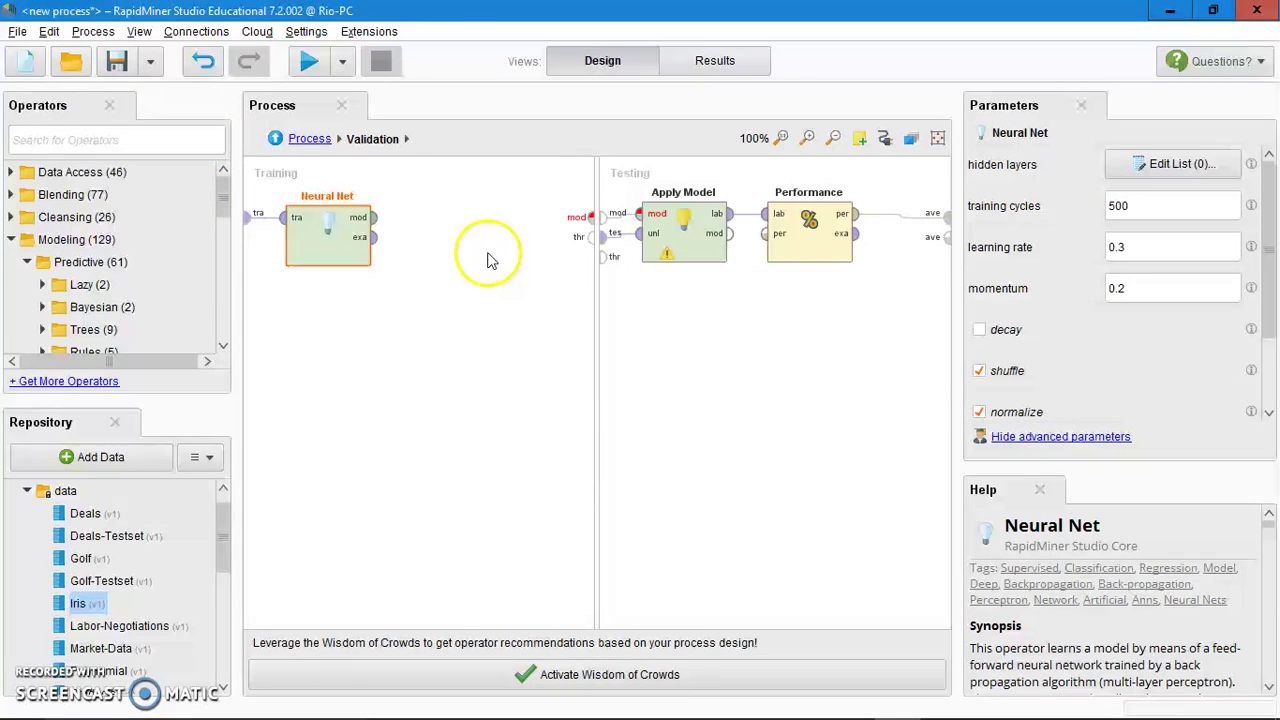
{"action": "left_click", "coordinate": [372, 218]}
{"action": "left_click", "coordinate": [590, 216]}
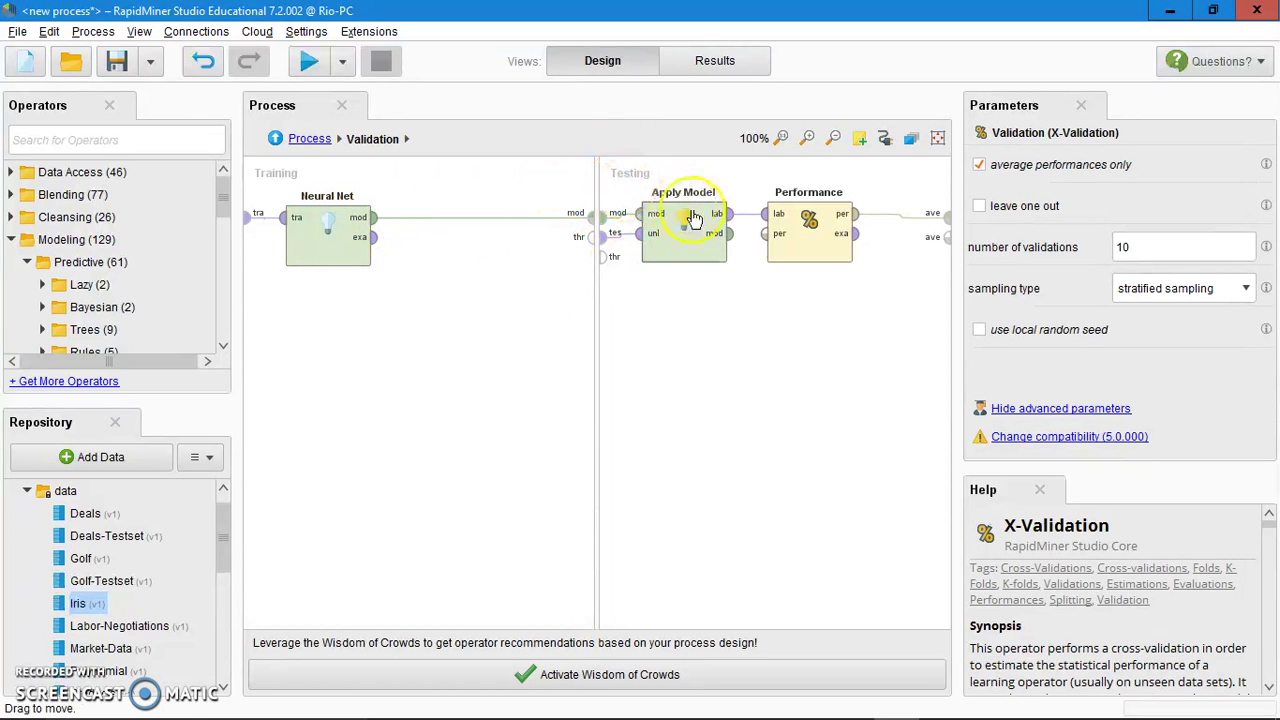
{"action": "left_click", "coordinate": [300, 250]}
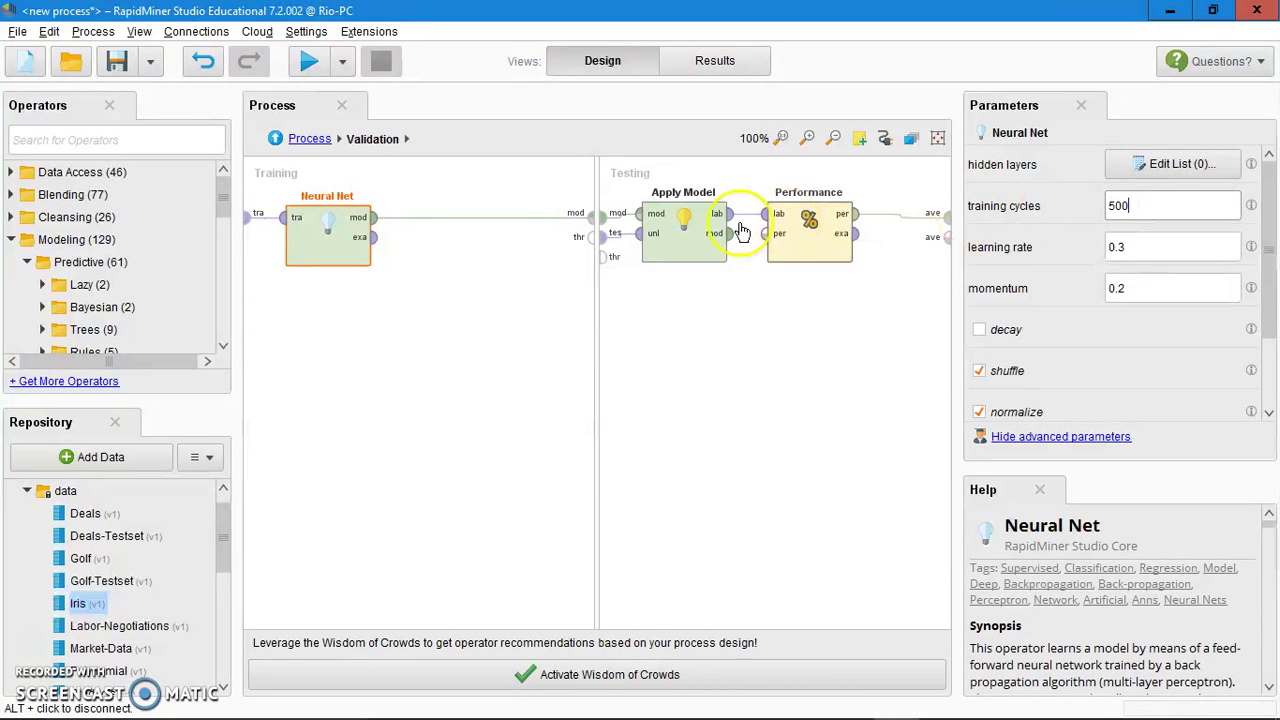
{"action": "left_click", "coordinate": [325, 235]}
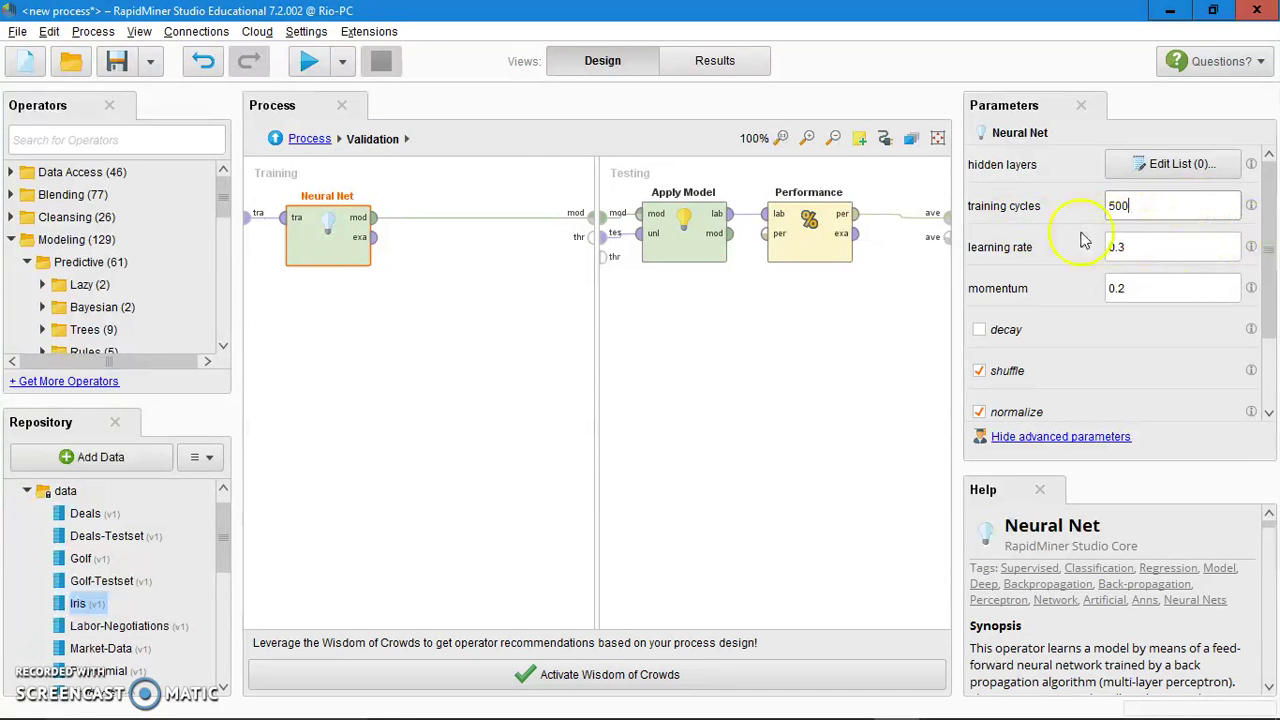
{"action": "left_click", "coordinate": [1037, 247]}
Connect Validation's model and averaged performance to the process results and run it
{"action": "left_click", "coordinate": [307, 140]}
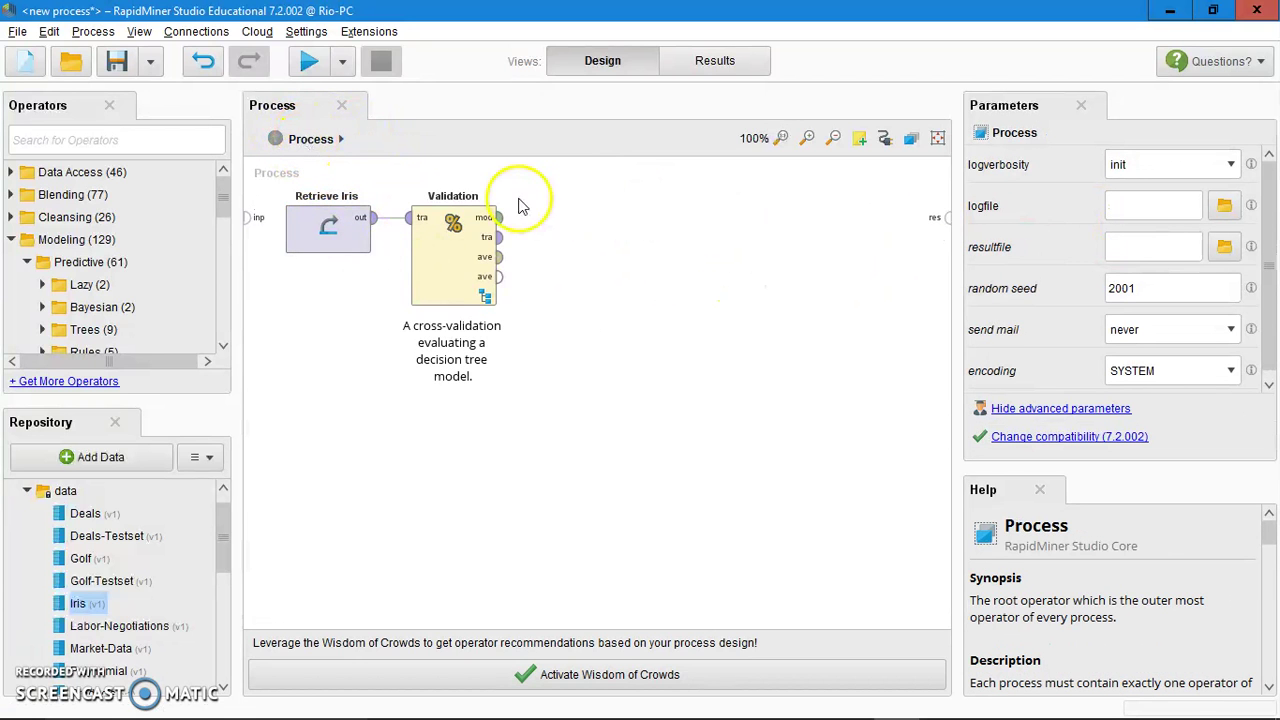
{"action": "left_click_drag", "start_coordinate": [502, 218], "coordinate": [945, 230]}
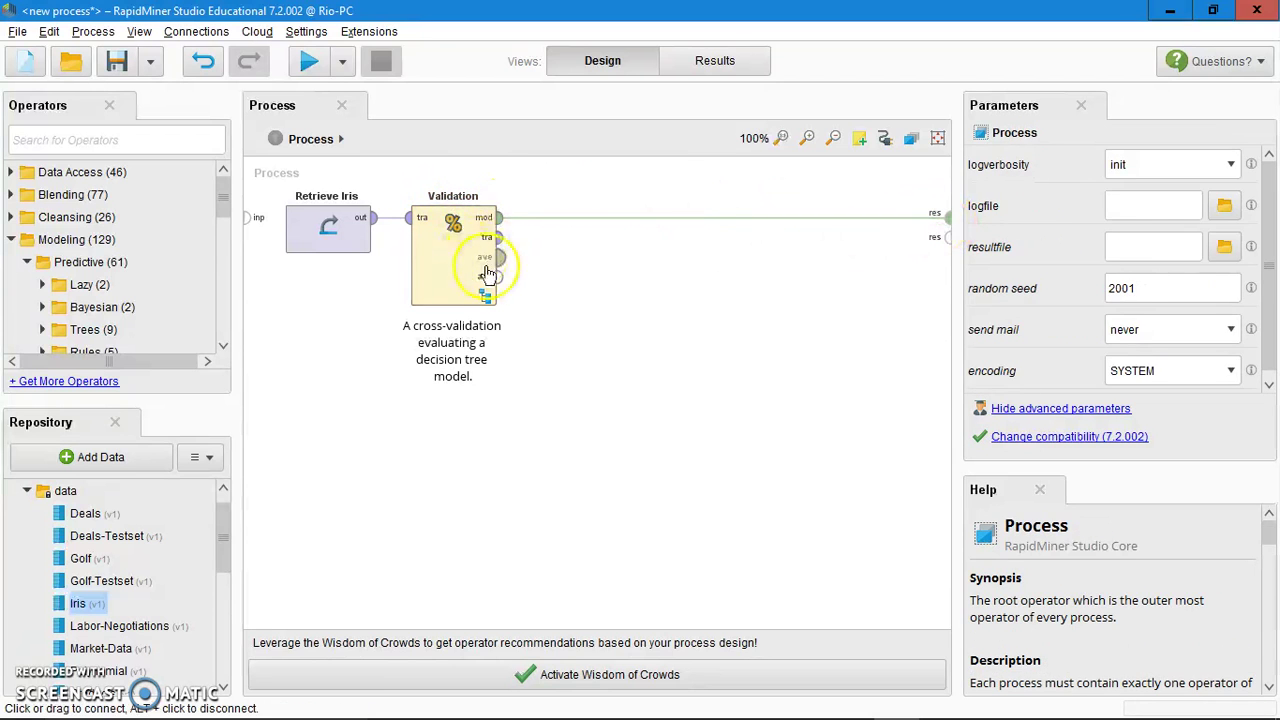
{"action": "left_click_drag", "start_coordinate": [500, 257], "coordinate": [943, 245]}
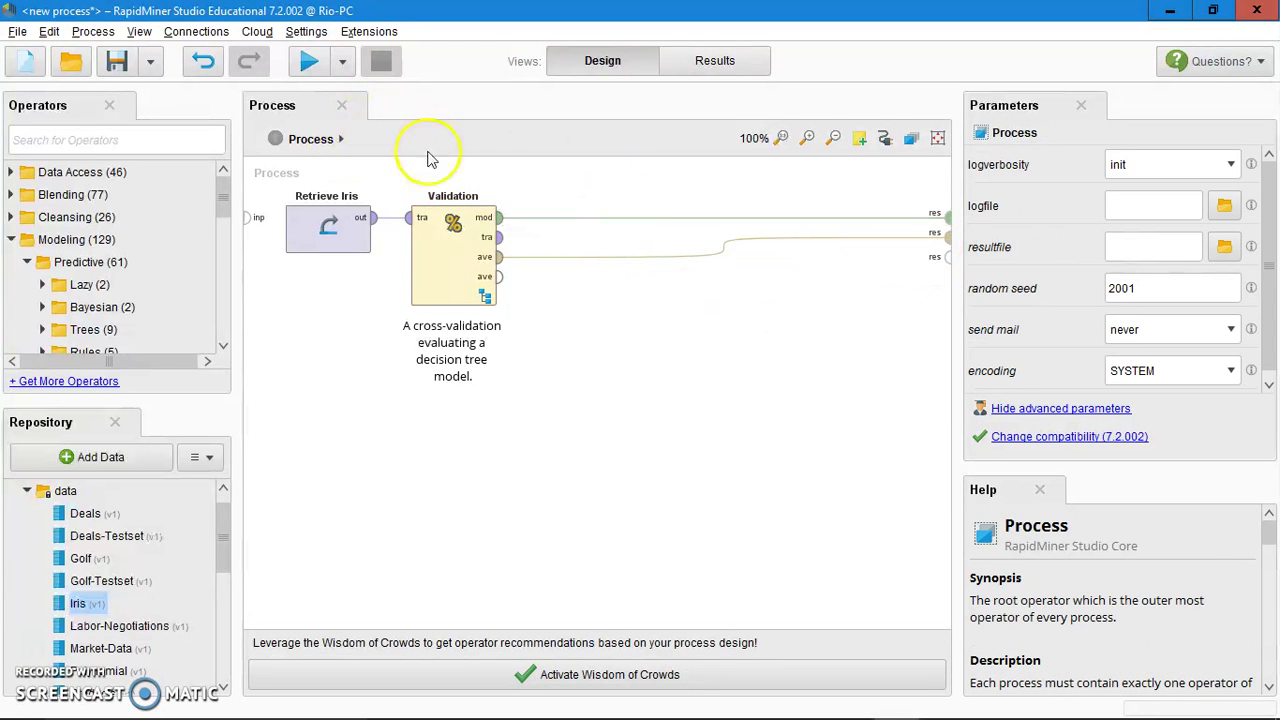
{"action": "left_click", "coordinate": [308, 61]}
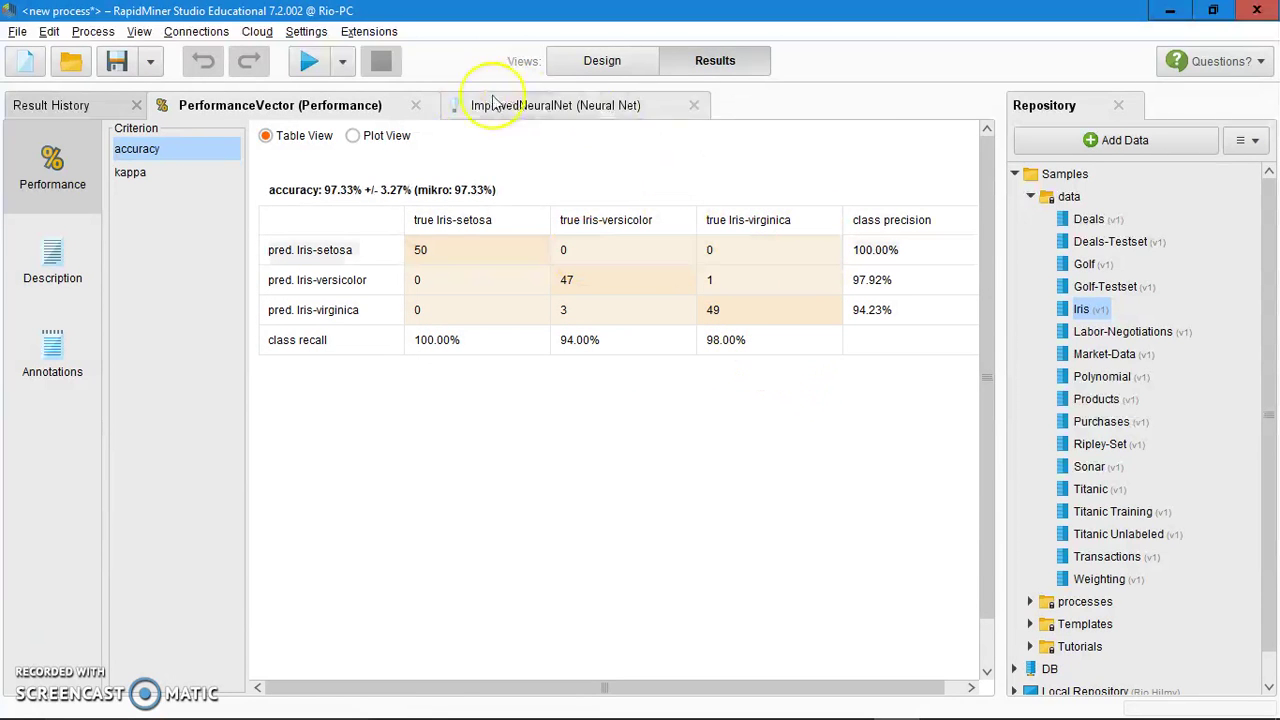
Show the ImprovedNeuralNet result to see the network with its single hidden layer
{"action": "left_click", "coordinate": [547, 112]}
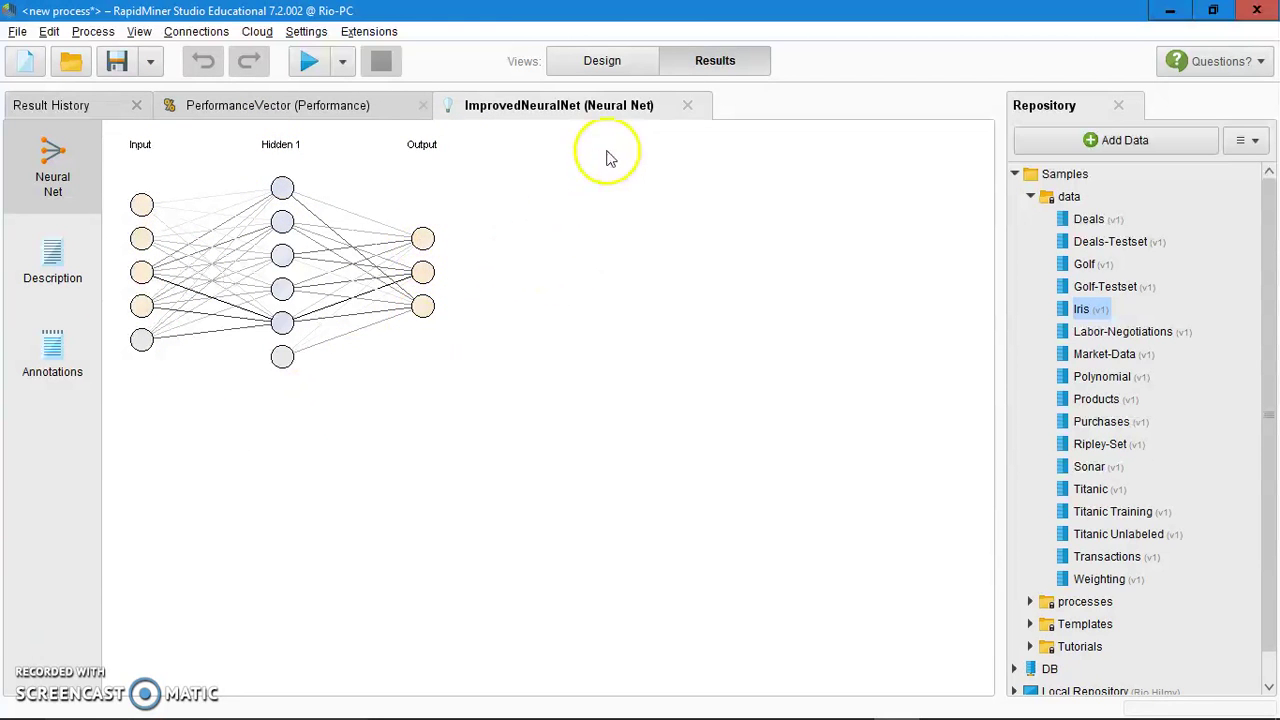
Open the Neural Net's hidden layers list and add layer 'hidden 1' with size 7
{"action": "left_click", "coordinate": [604, 62]}
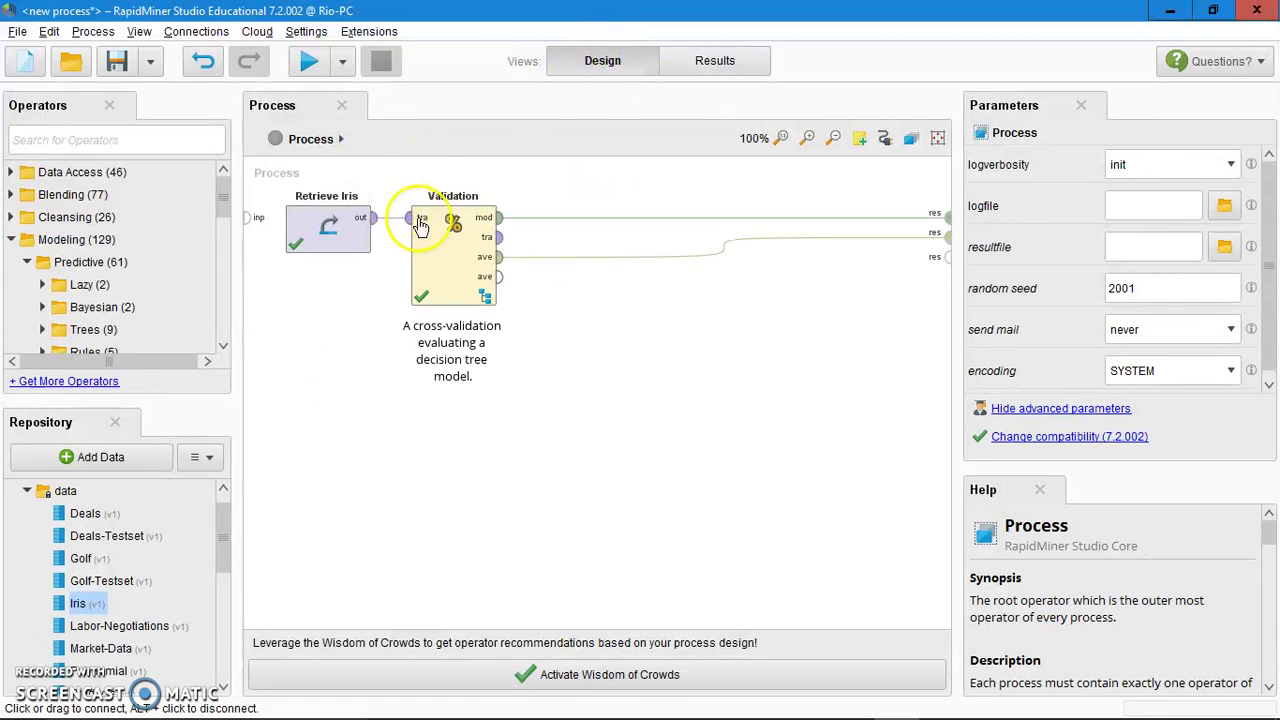
{"action": "double_click", "coordinate": [466, 245]}
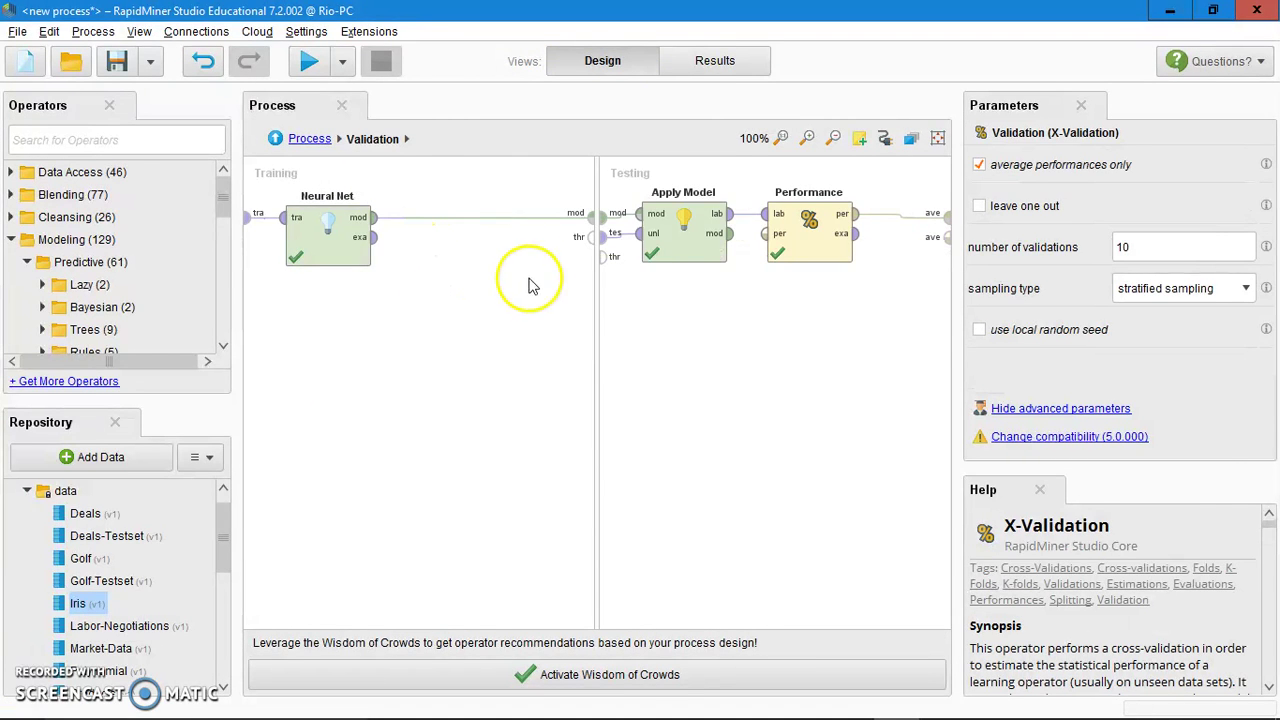
{"action": "left_click", "coordinate": [331, 248]}
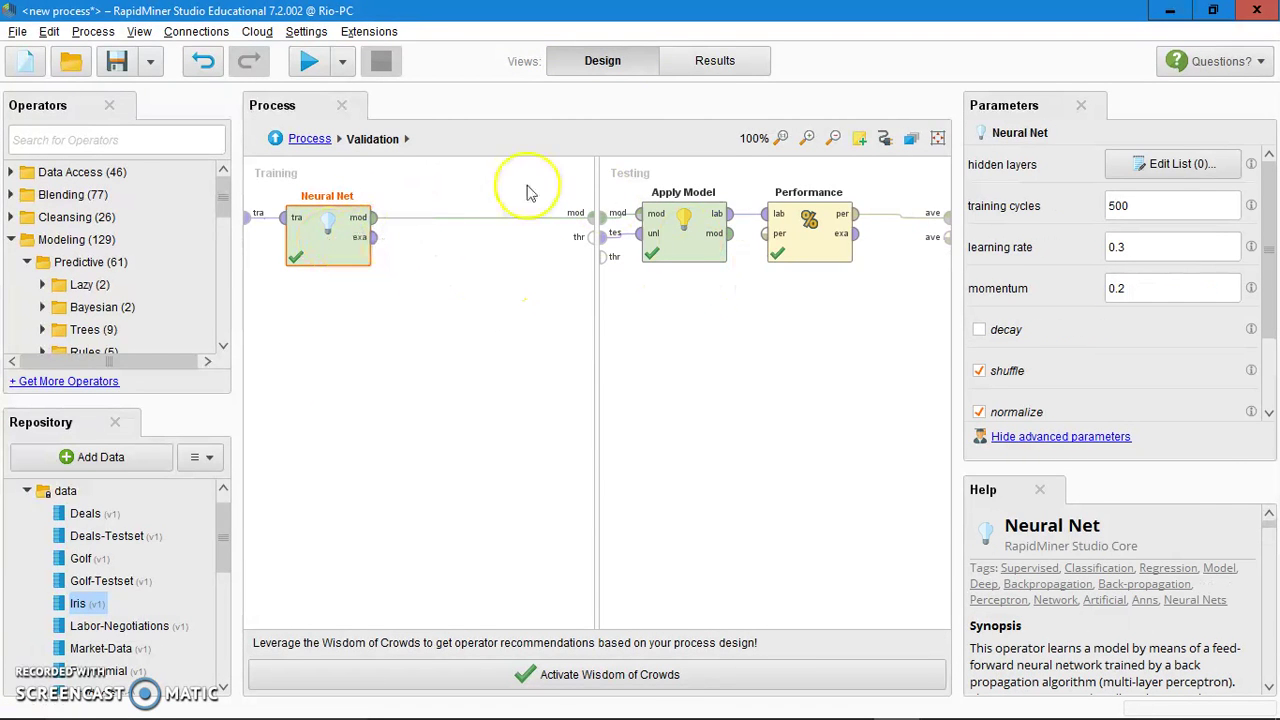
{"action": "left_click", "coordinate": [1165, 164]}
{"action": "left_click", "coordinate": [435, 250]}
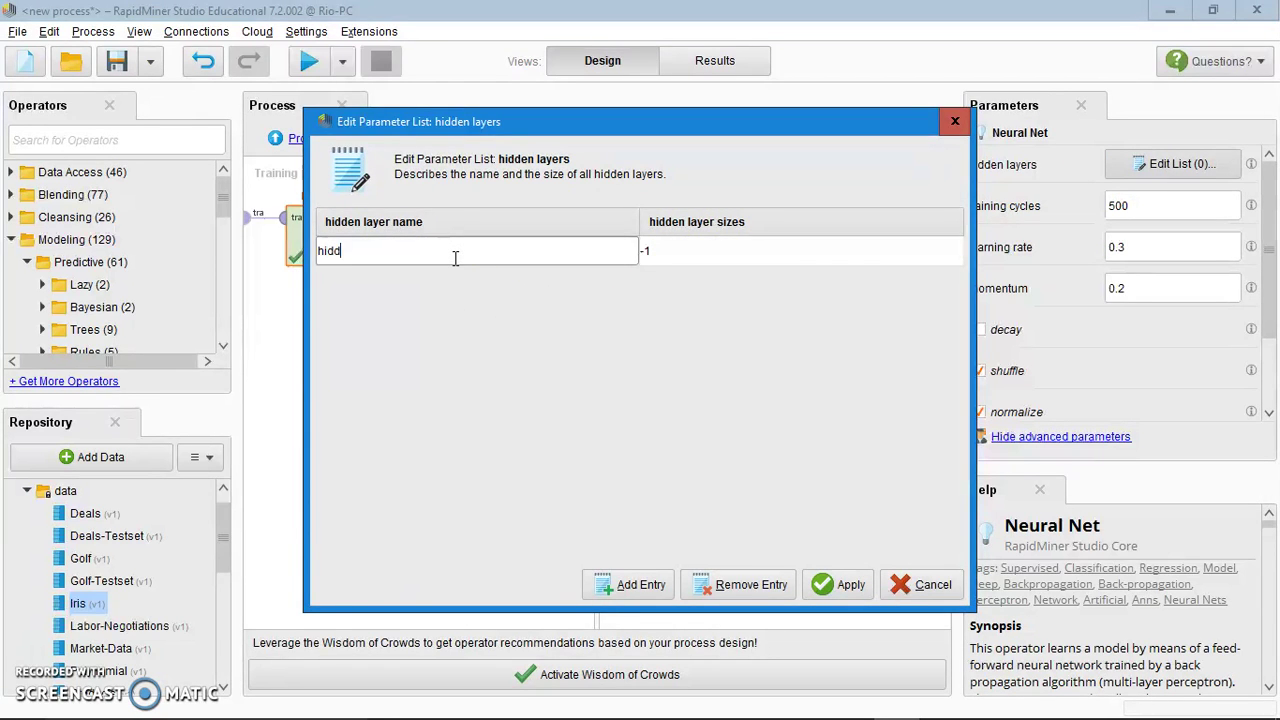
{"action": "left_click", "coordinate": [871, 240]}
{"action": "left_click", "coordinate": [720, 255]}
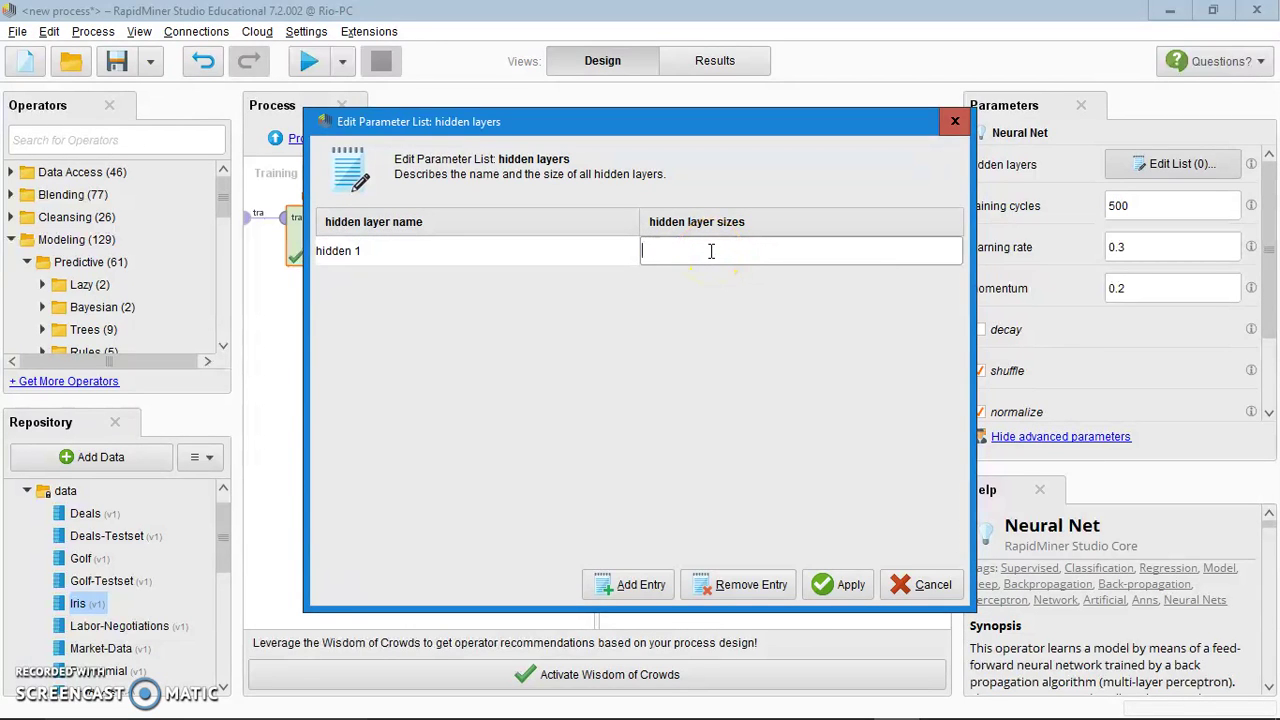
{"action": "type", "text": "7"}
{"action": "left_click", "coordinate": [670, 288]}
Add a second layer 'hidden 2' with size 5 and apply the hidden layer list
{"action": "left_click", "coordinate": [641, 586]}
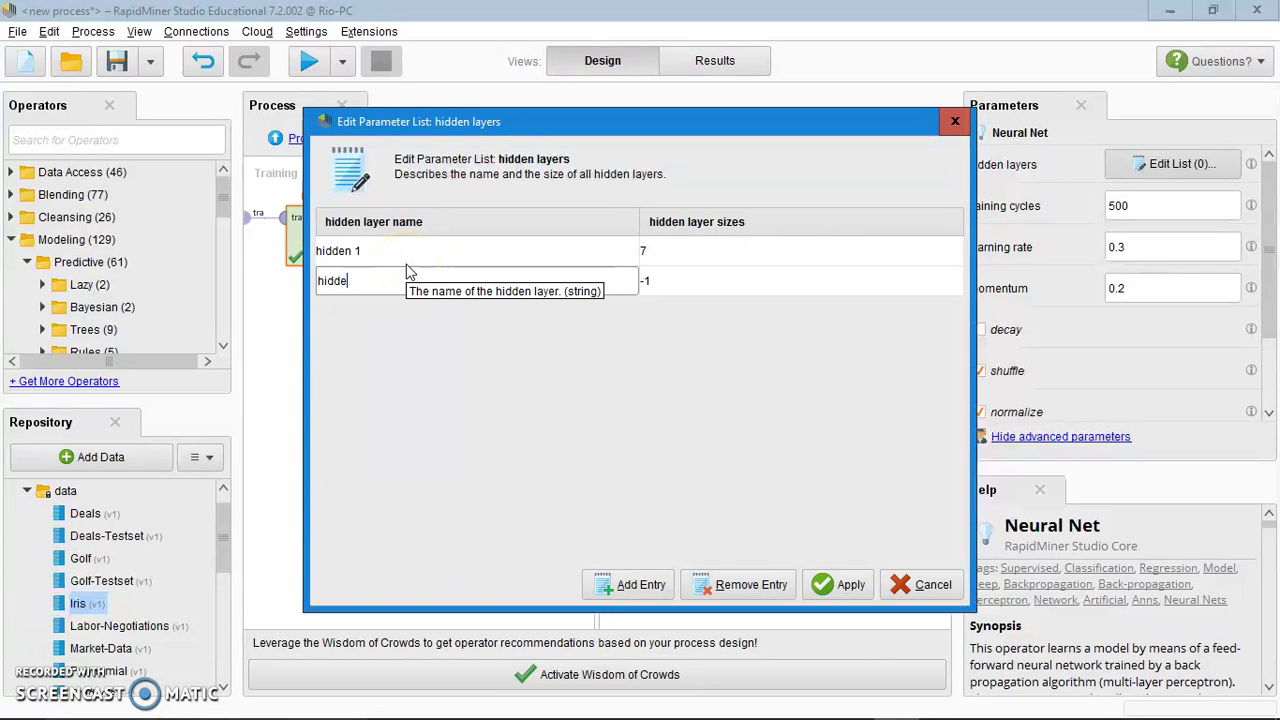
{"action": "type", "text": "hidden 2"}
{"action": "key", "text": "Return"}
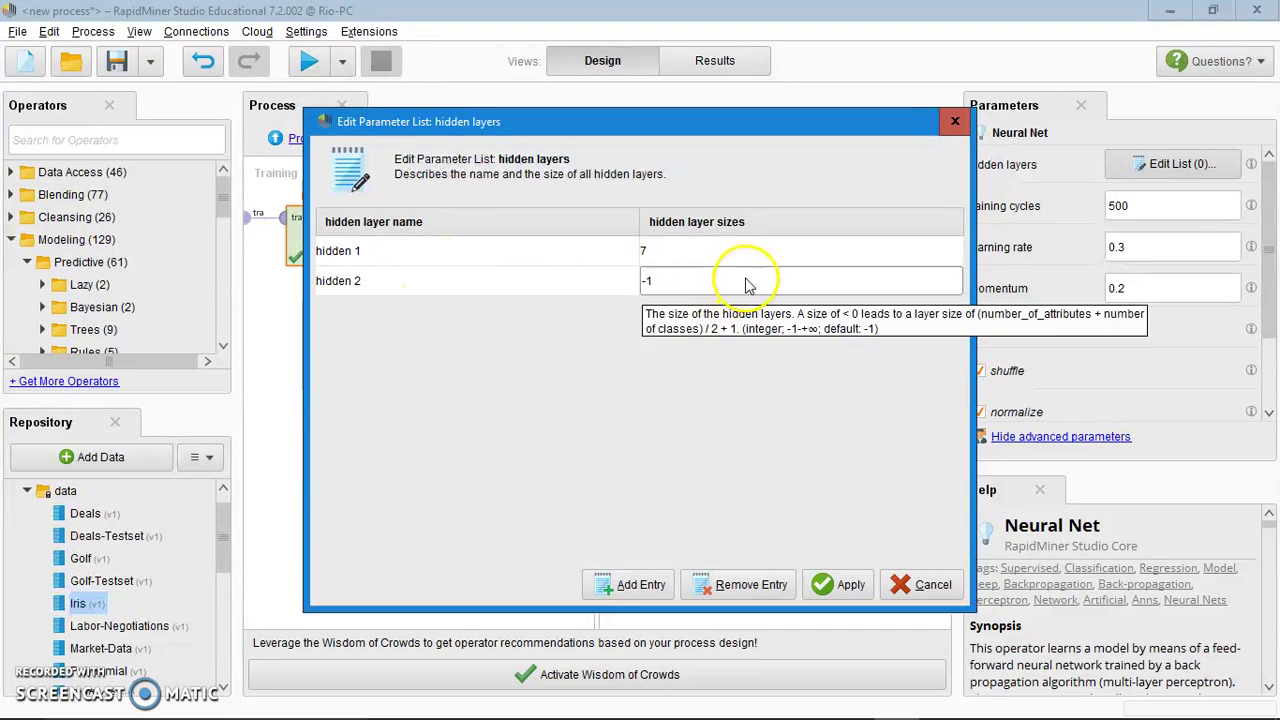
{"action": "left_click", "coordinate": [733, 276]}
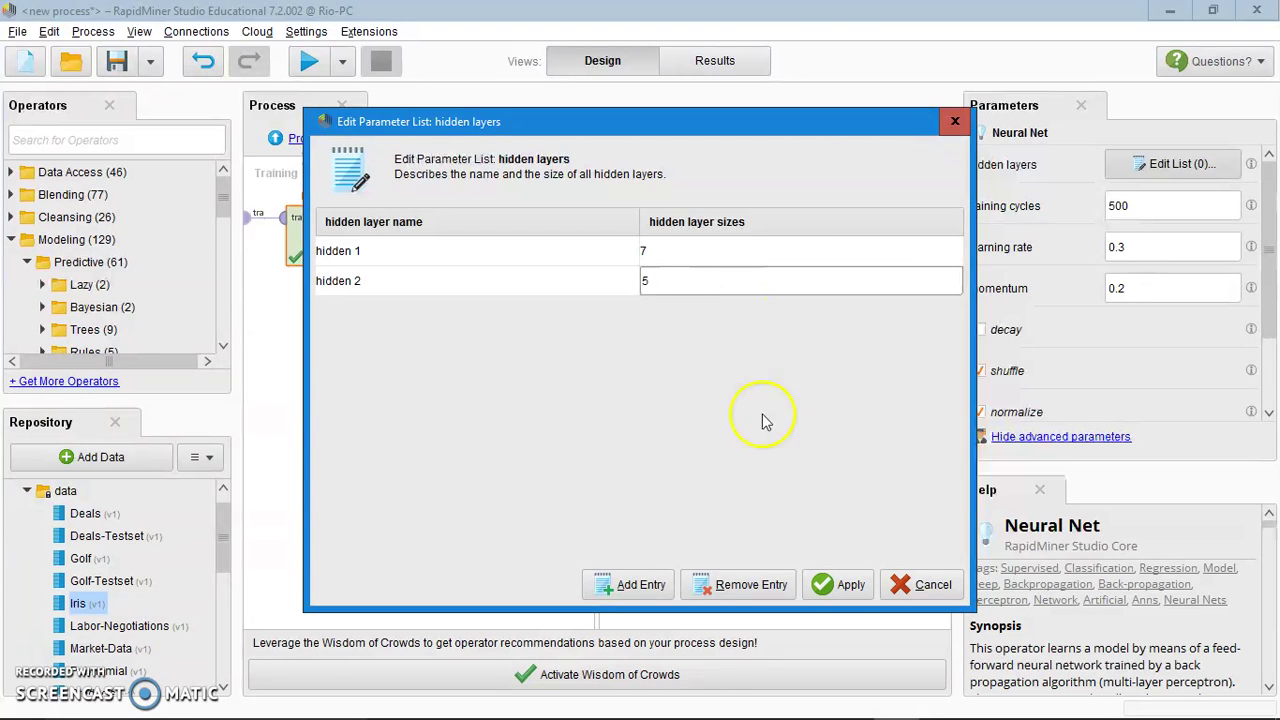
{"action": "left_click", "coordinate": [838, 600]}
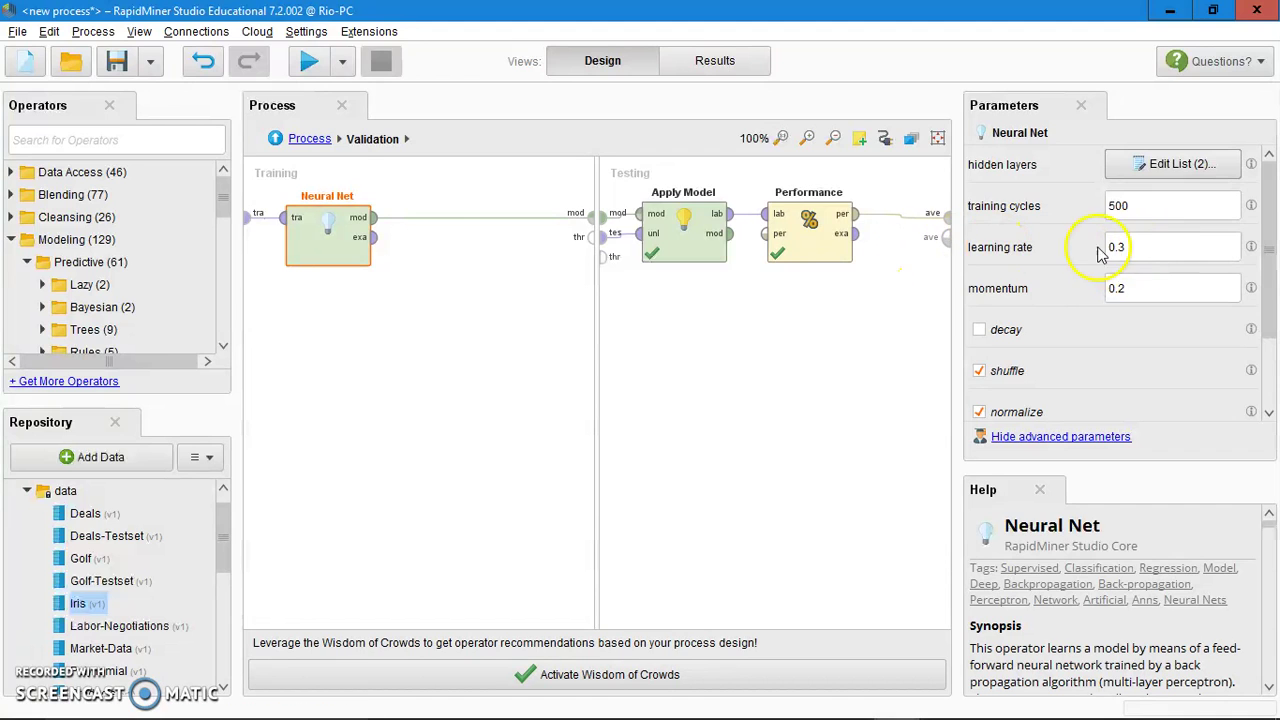
Lower the Neural Net learning rate from 0.3 to 0.2 and rerun the process
{"action": "left_click", "coordinate": [1150, 246]}
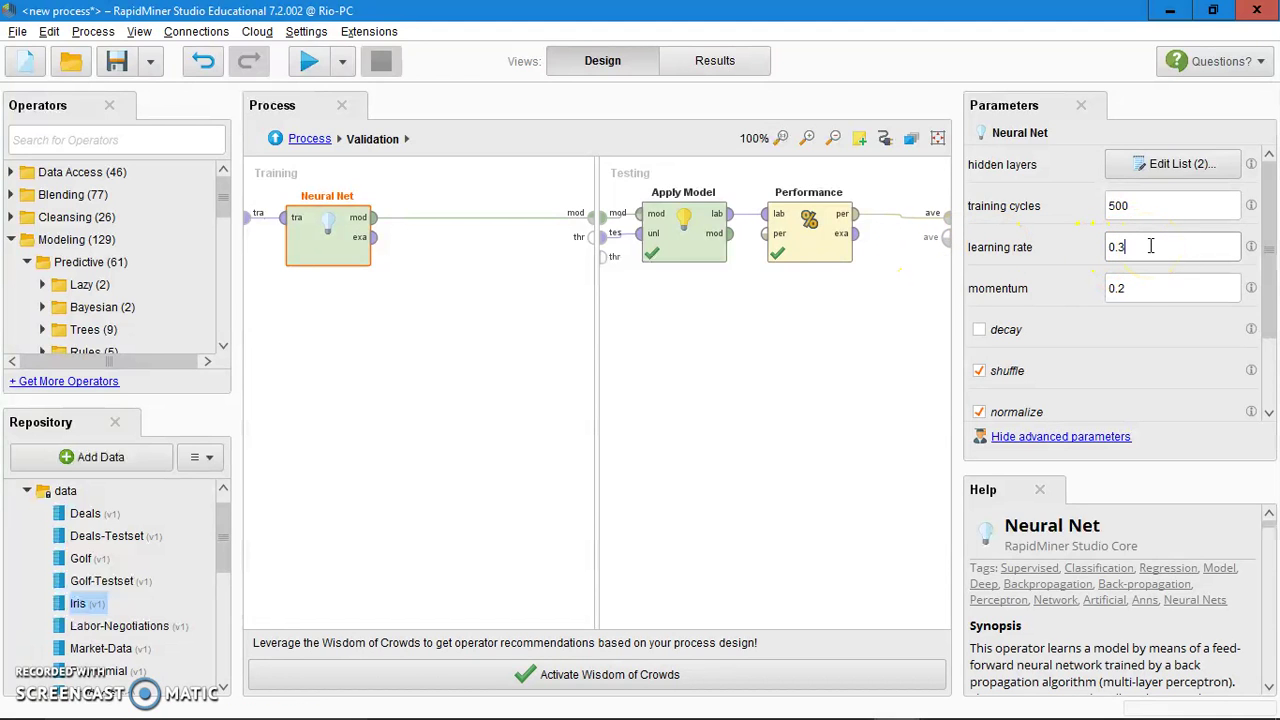
{"action": "key", "text": "BackSpace"}
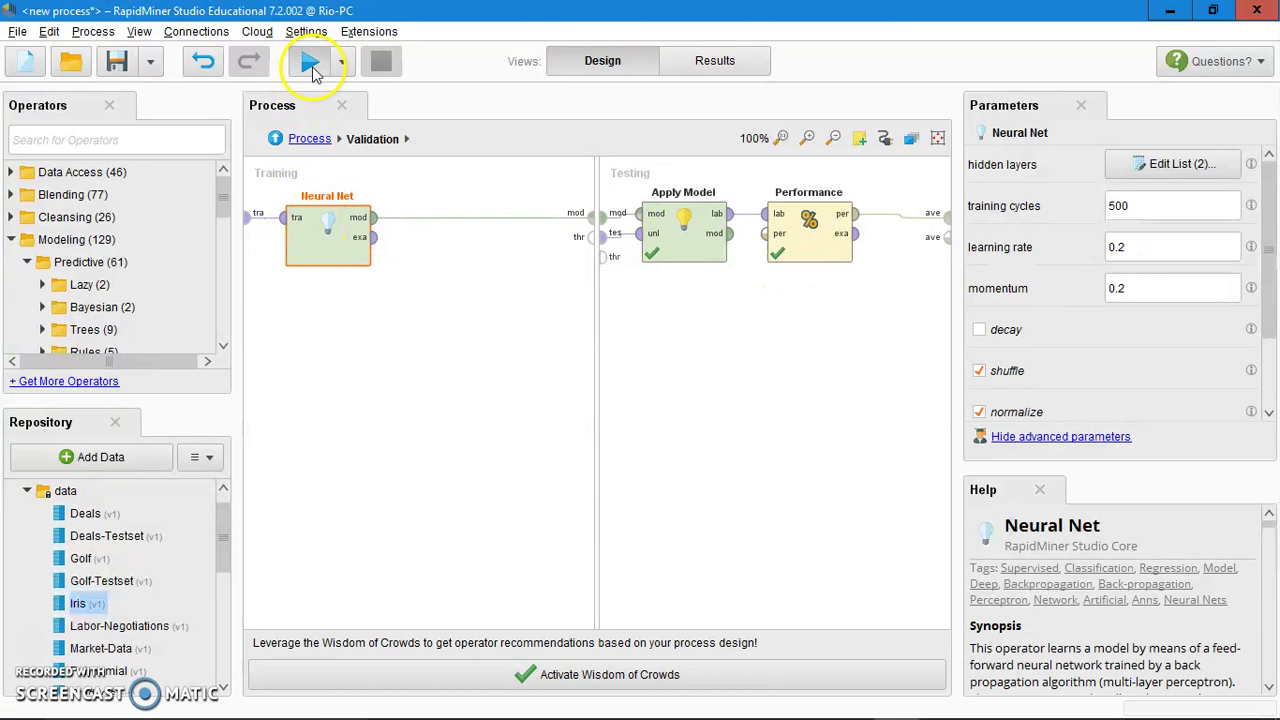
{"action": "left_click", "coordinate": [311, 64]}
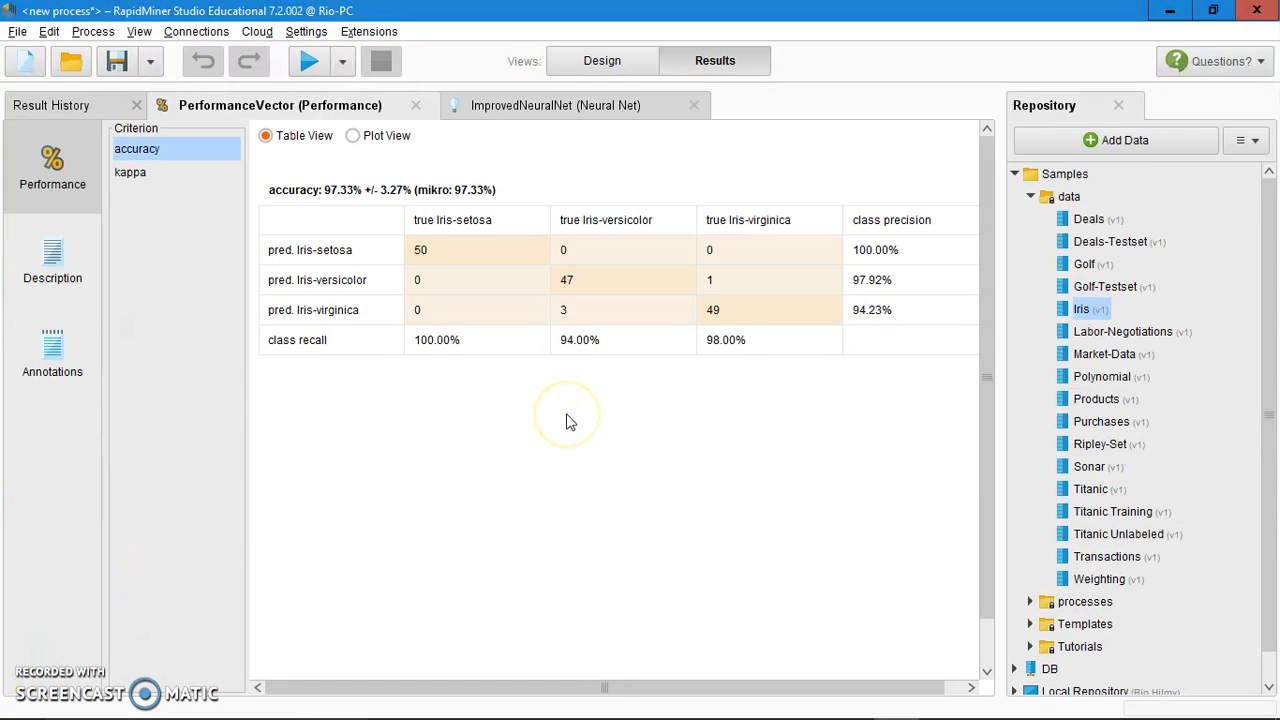
{"action": "left_click", "coordinate": [575, 108]}
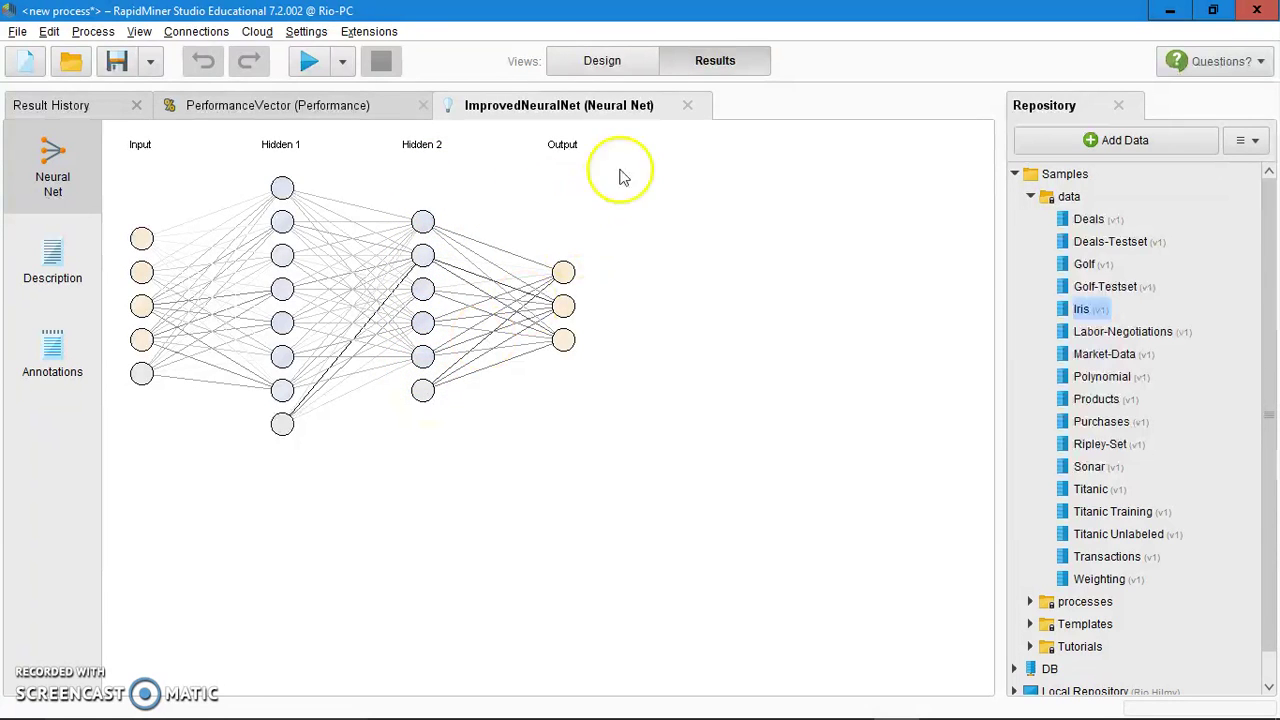
{"action": "left_click", "coordinate": [380, 108]}
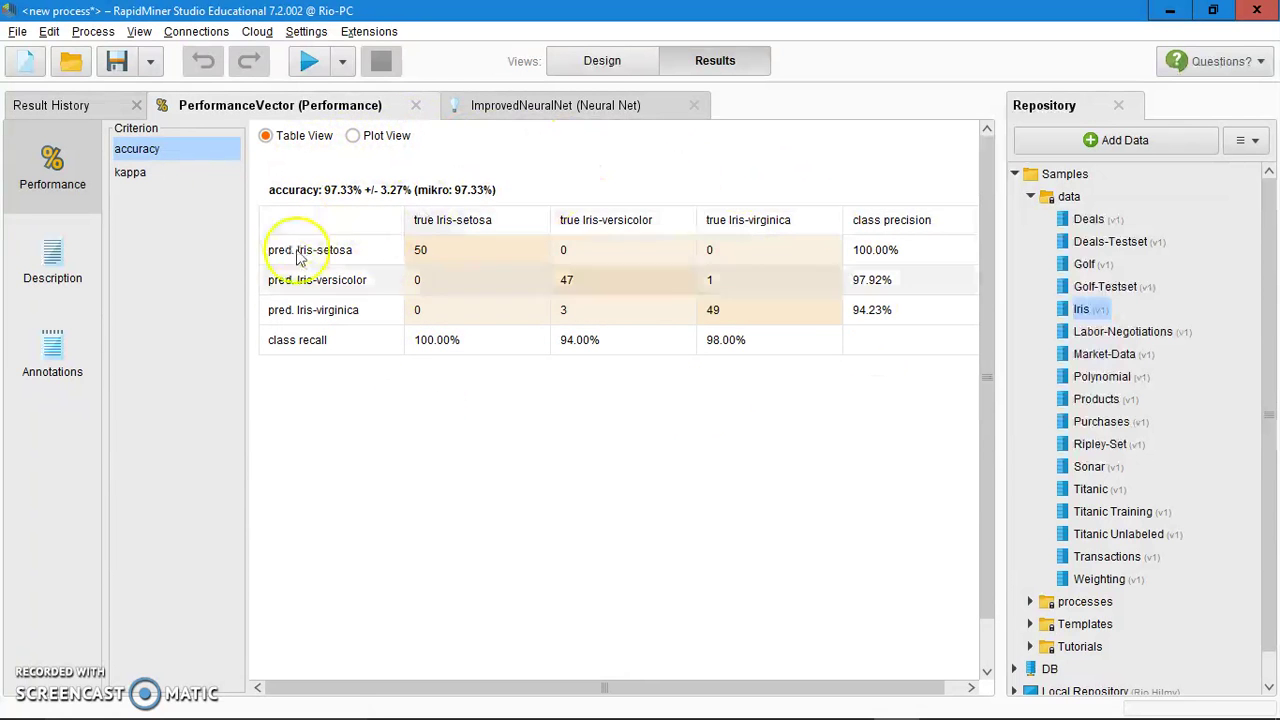
Switch between Design and Results, then return to the top-level process in Design
{"action": "left_click", "coordinate": [606, 60]}
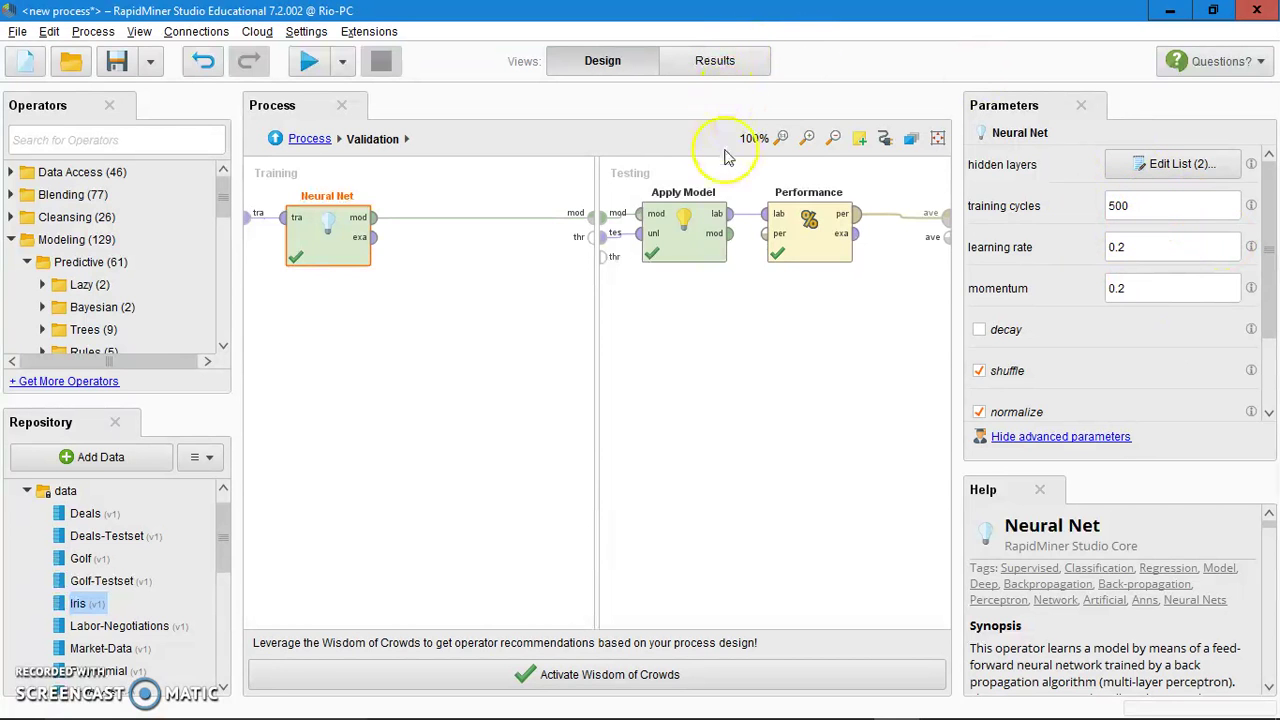
{"action": "left_click", "coordinate": [709, 58]}
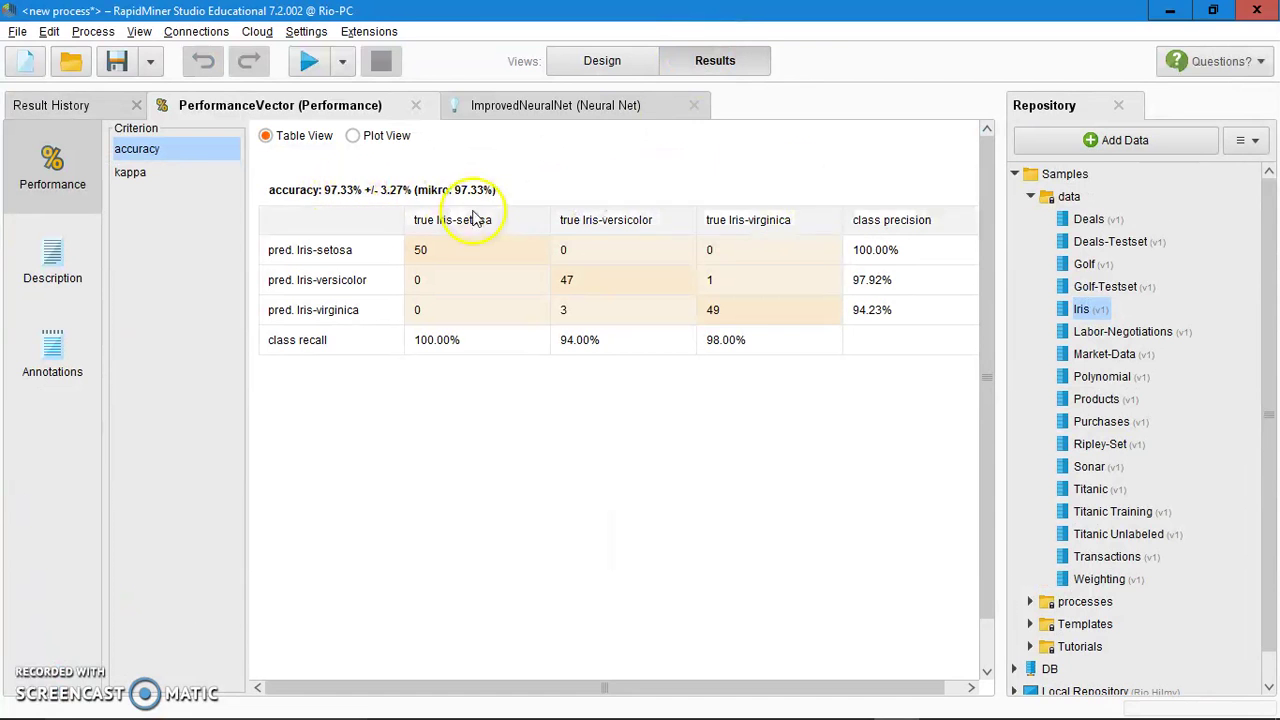
{"action": "left_click", "coordinate": [605, 62]}
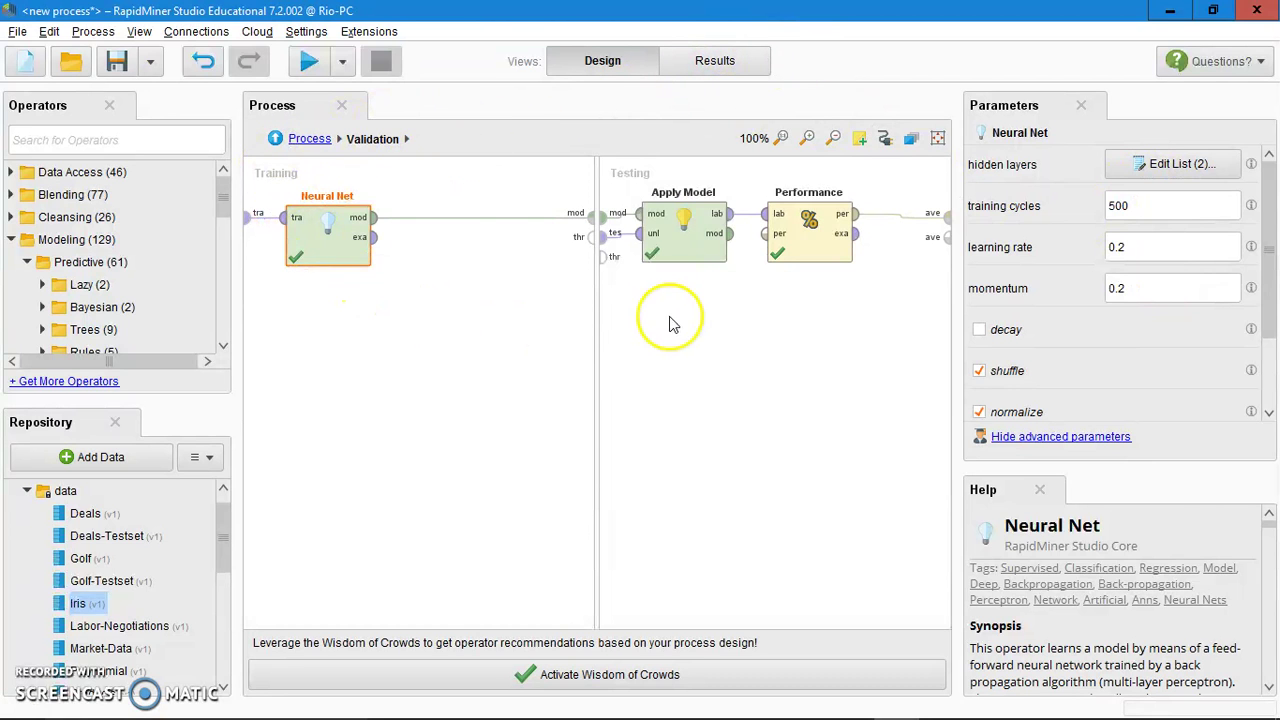
{"action": "left_click", "coordinate": [316, 141]}
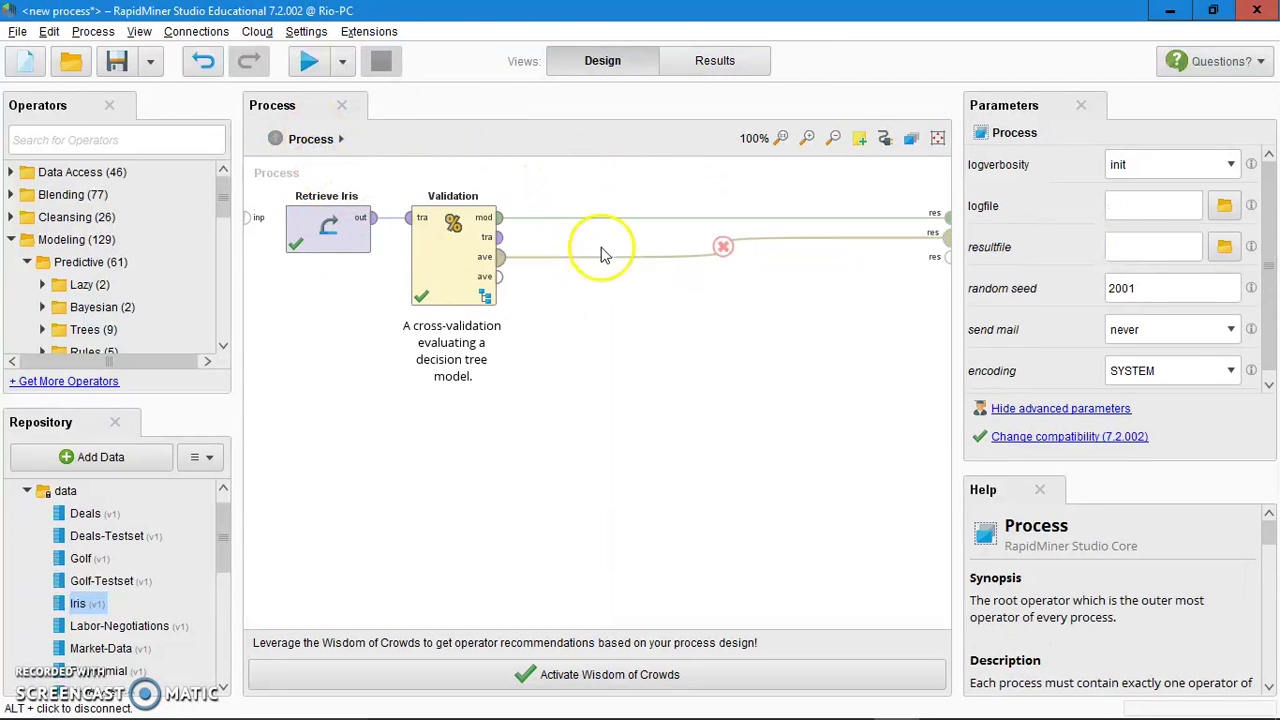